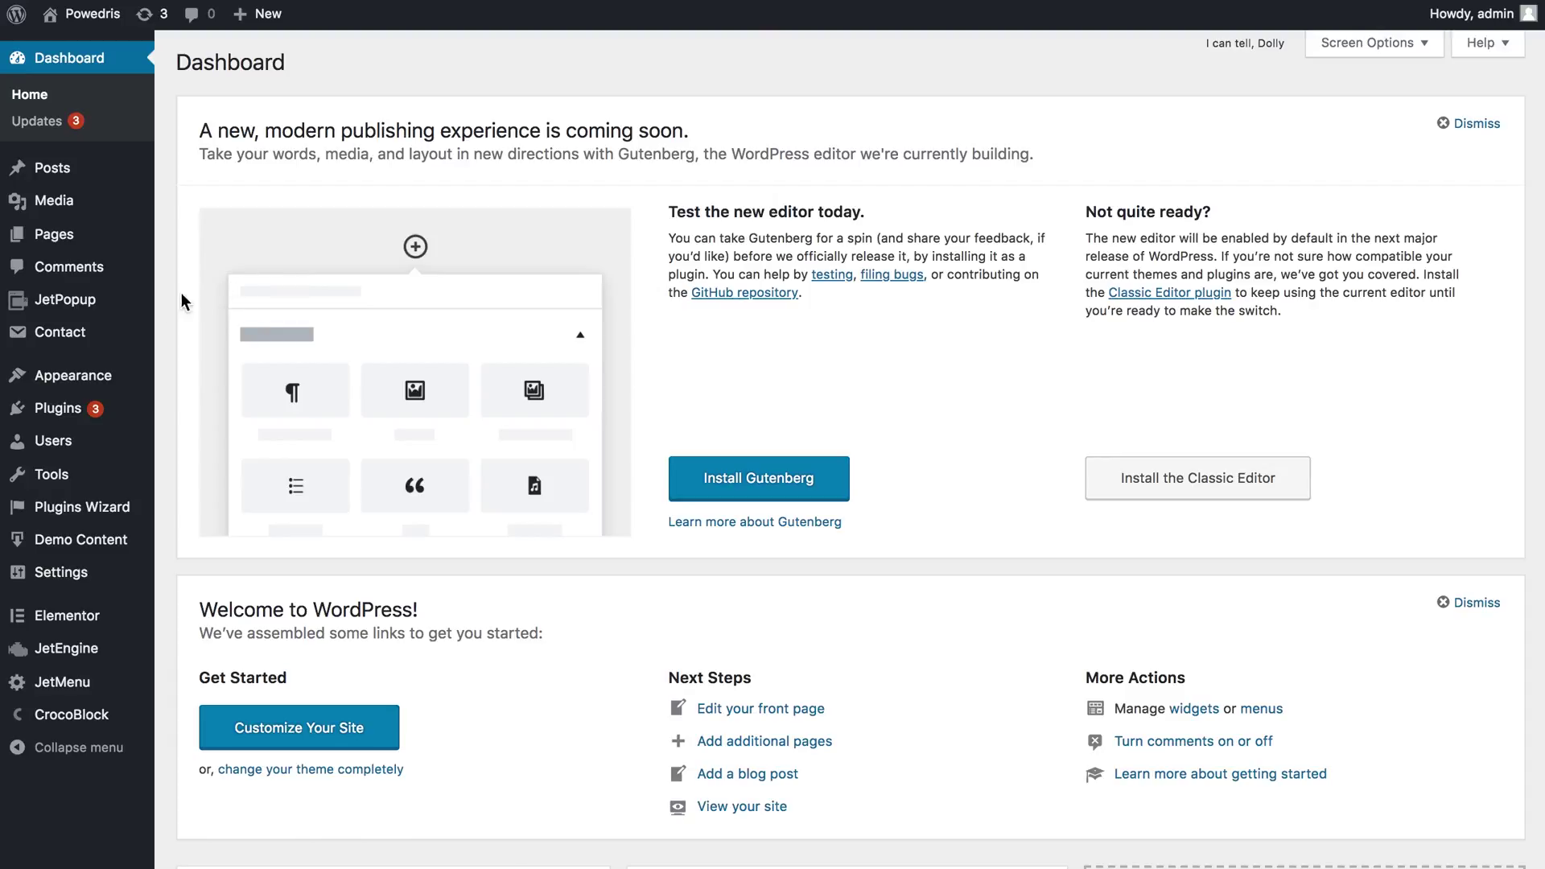
# Add a new JetPopup popup titled 'My Pop-Up Template', fix the title typo, and edit it with Elementor.
pyautogui.moveTo(89, 305)
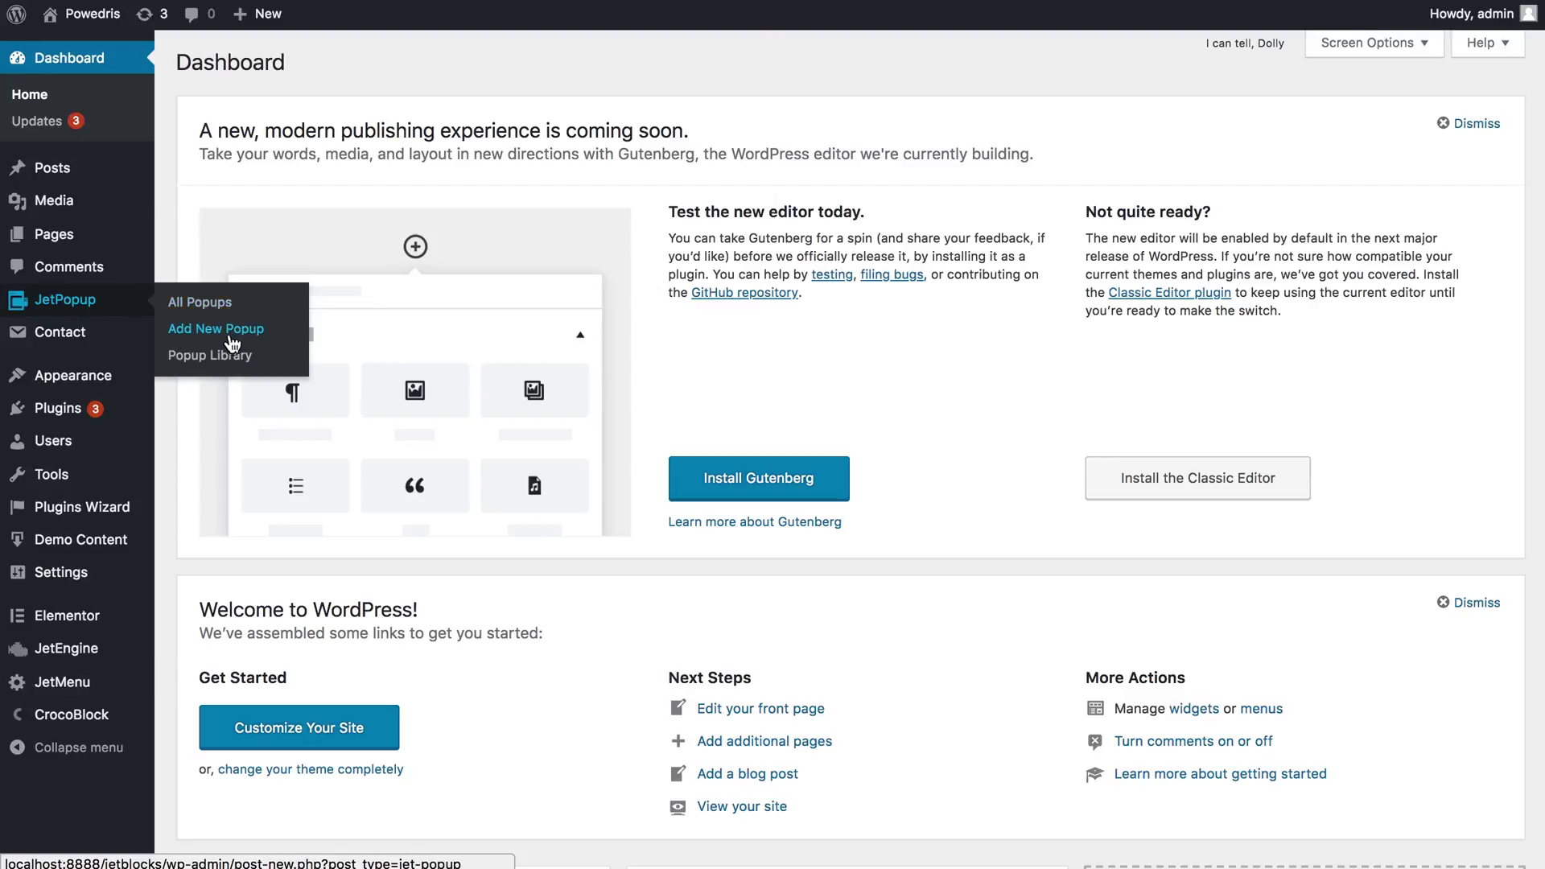
pyautogui.click(226, 342)
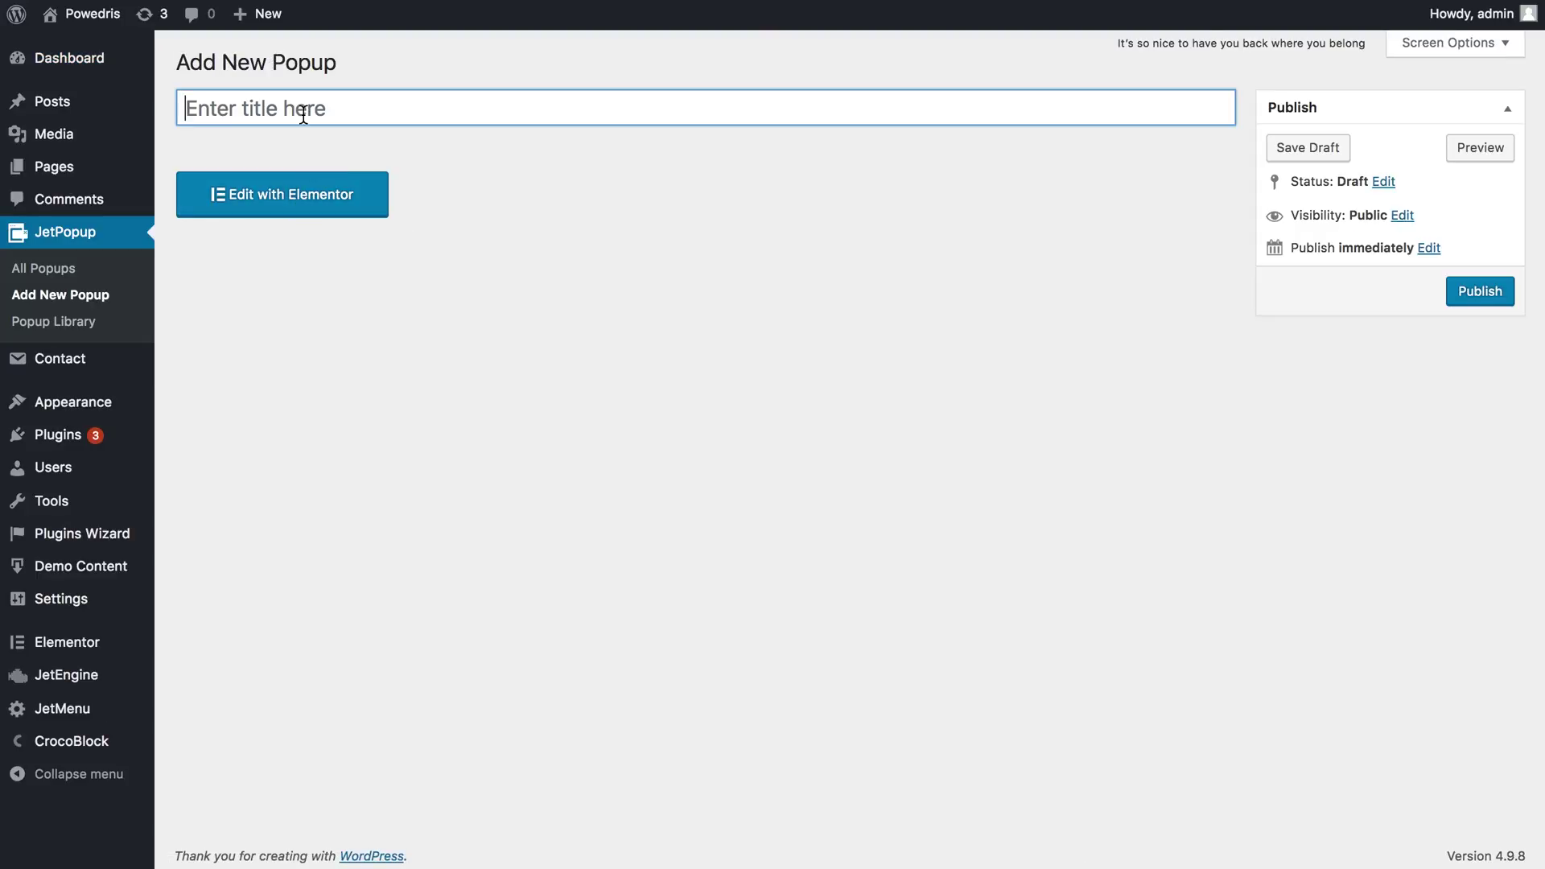
pyautogui.click(302, 114)
pyautogui.write('Ny Pop-Up Template')
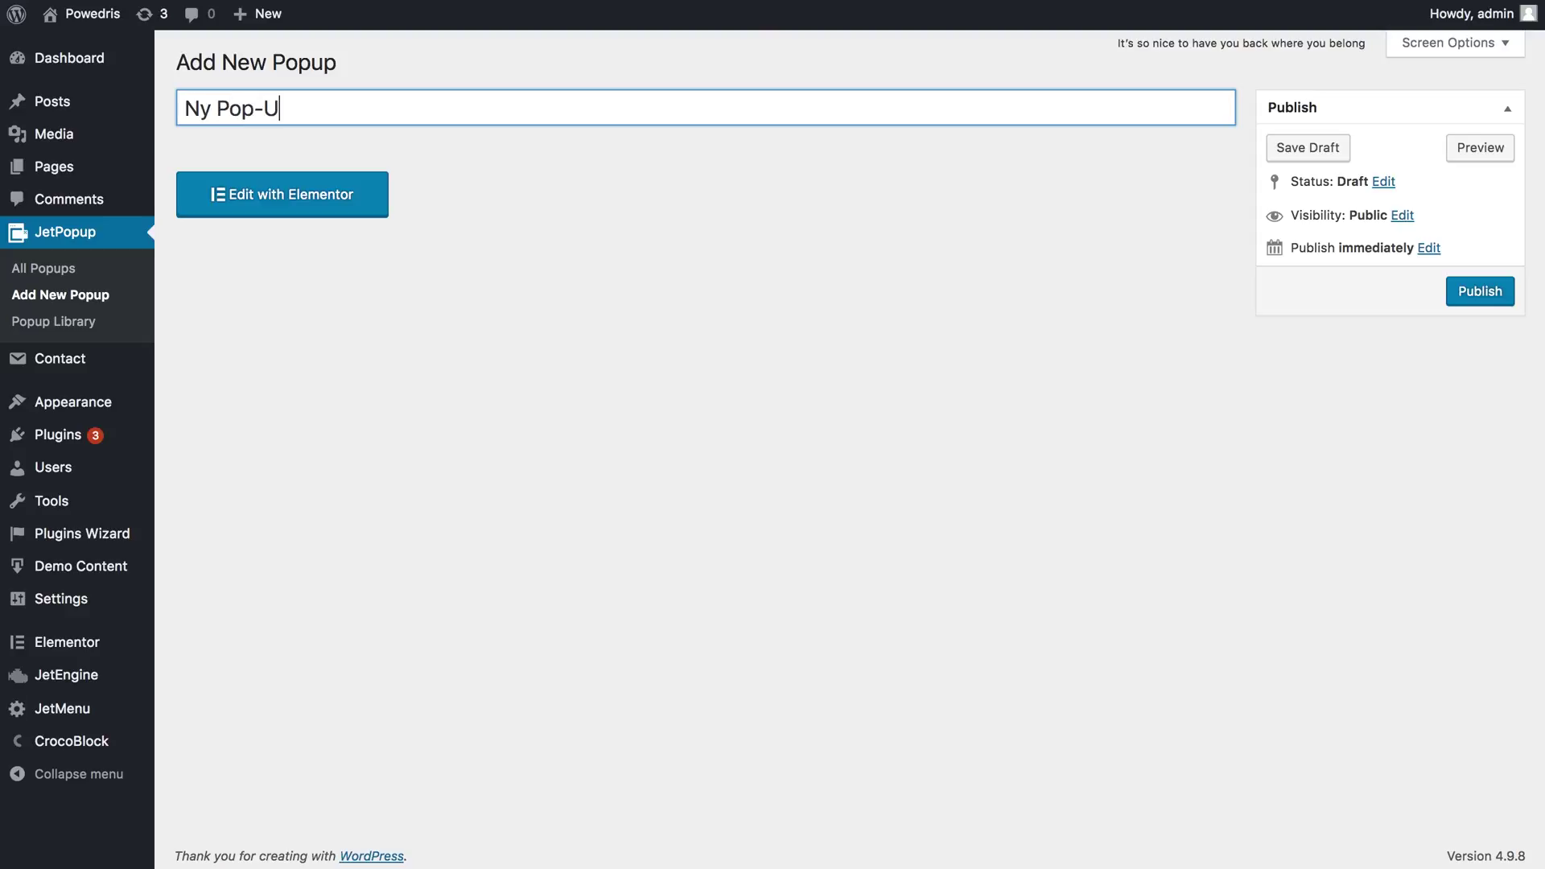
pyautogui.click(201, 108)
pyautogui.press('BackSpace')
pyautogui.write('M')
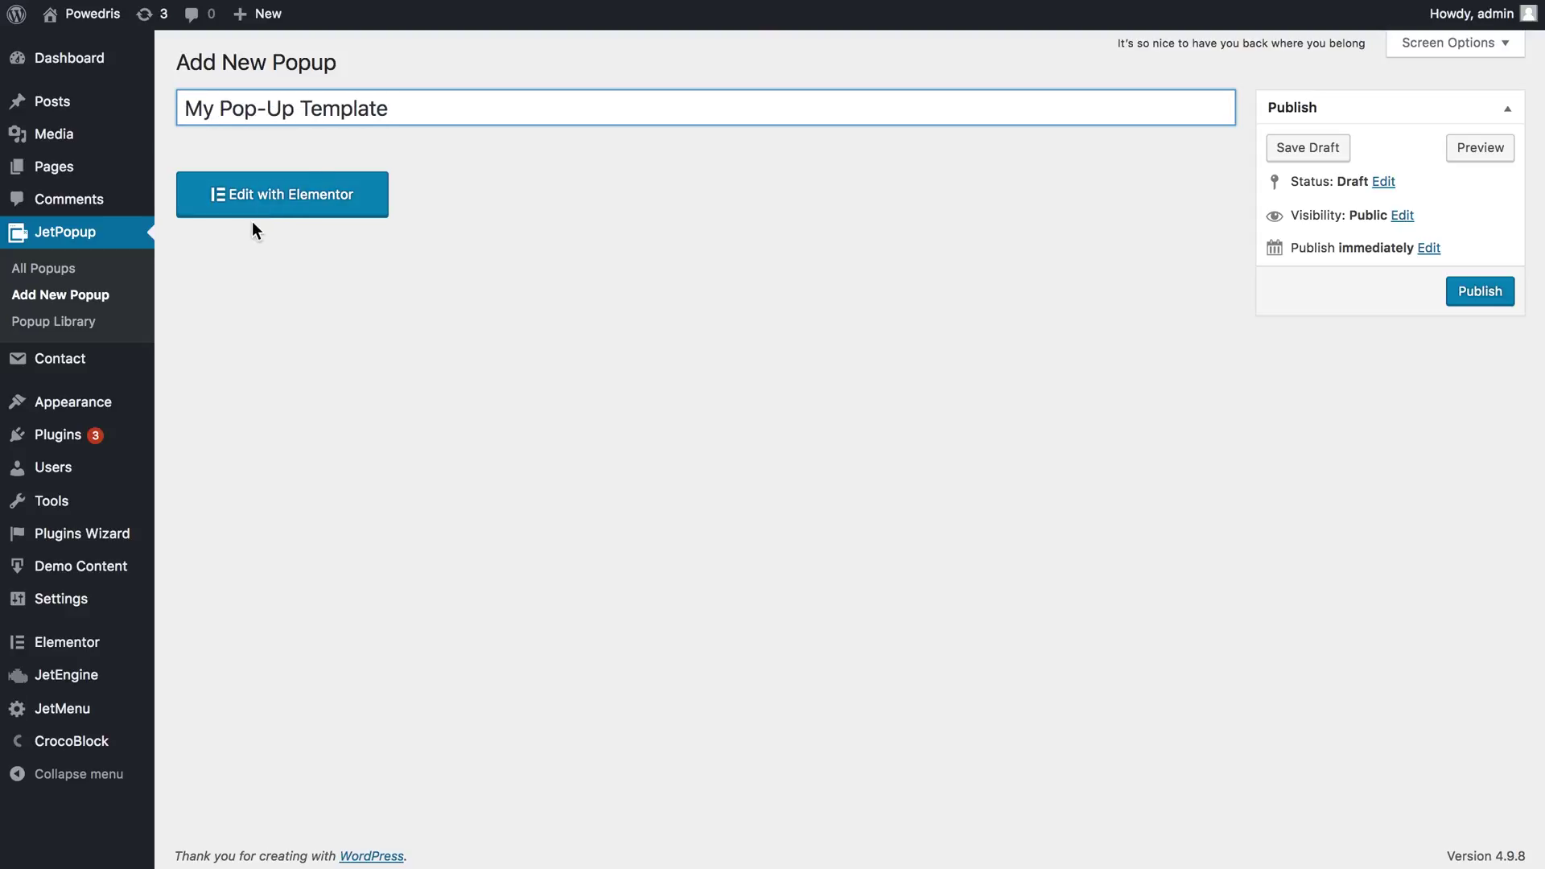
pyautogui.click(294, 210)
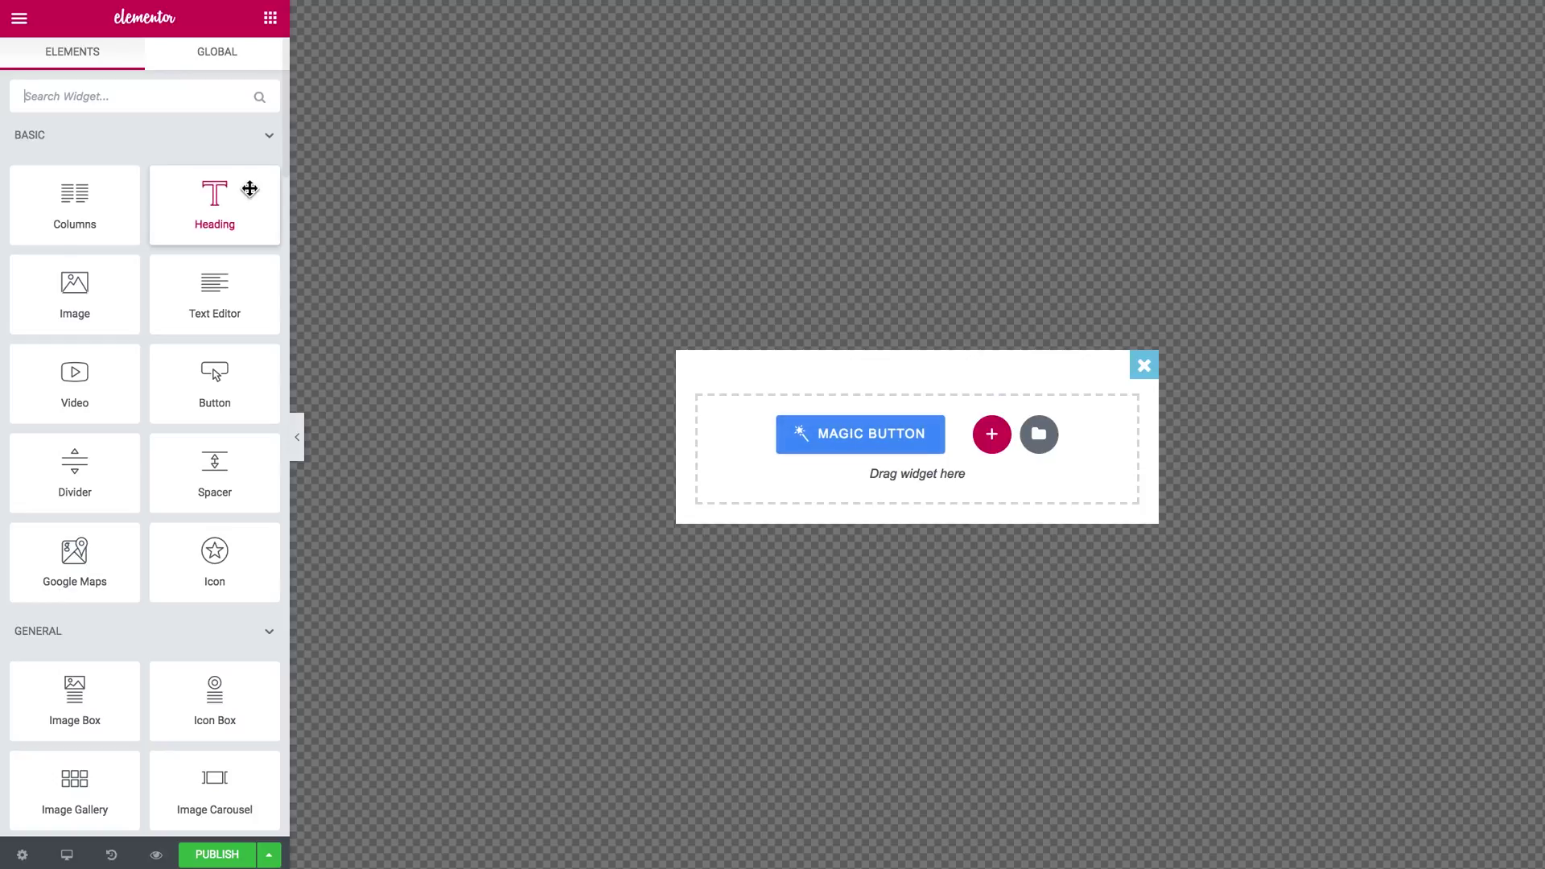
# Add a centred H3 heading reading 'Welcome to My Website!' to the popup.
pyautogui.moveTo(207, 197); pyautogui.dragTo(821, 443)
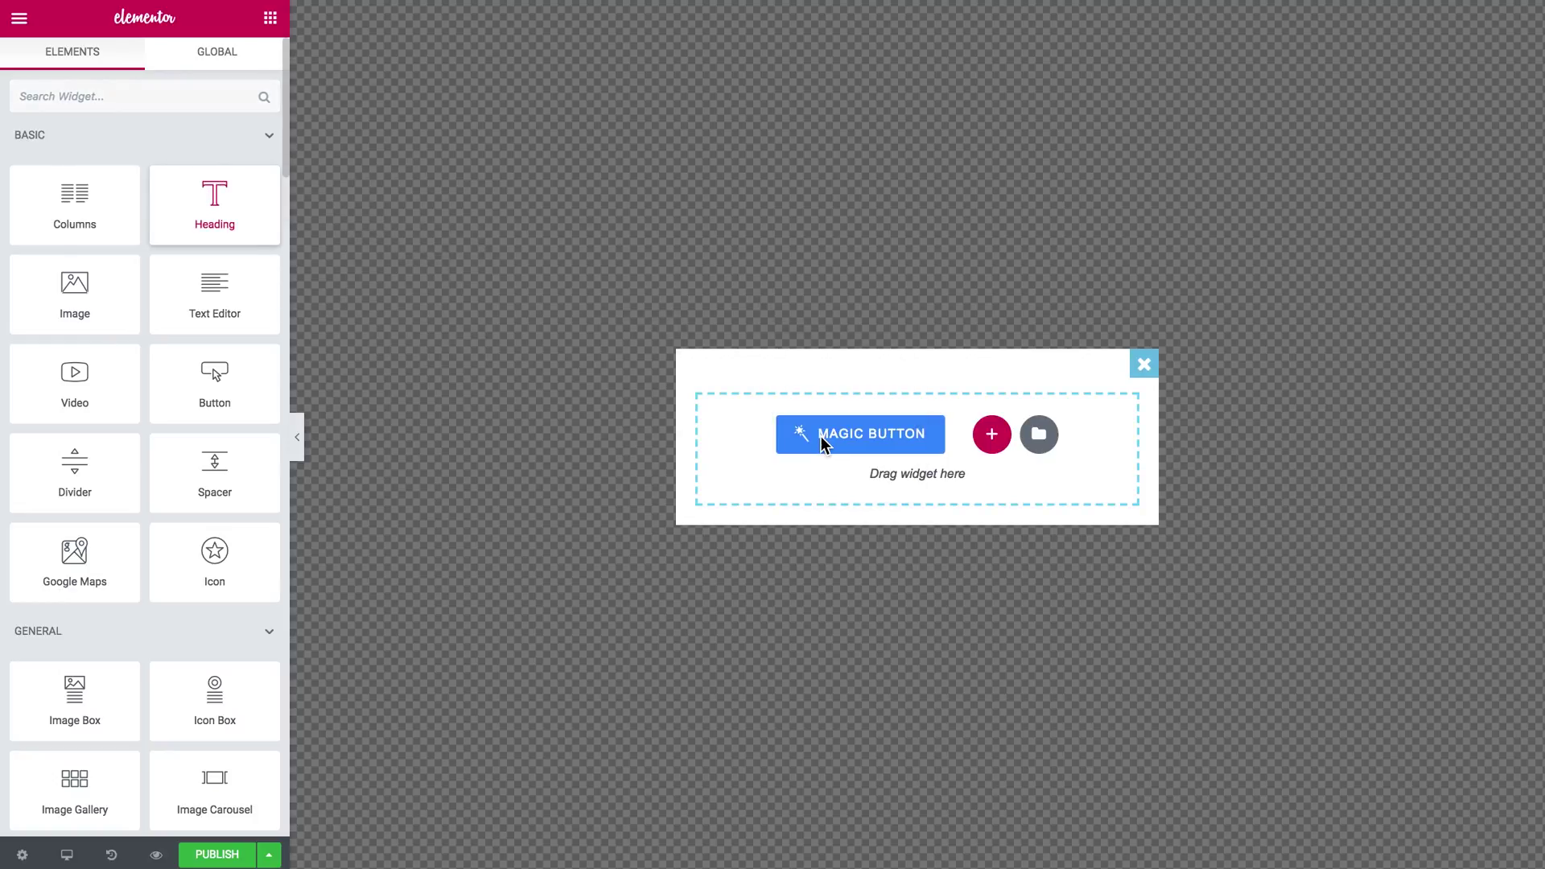
pyautogui.tripleClick(149, 191)
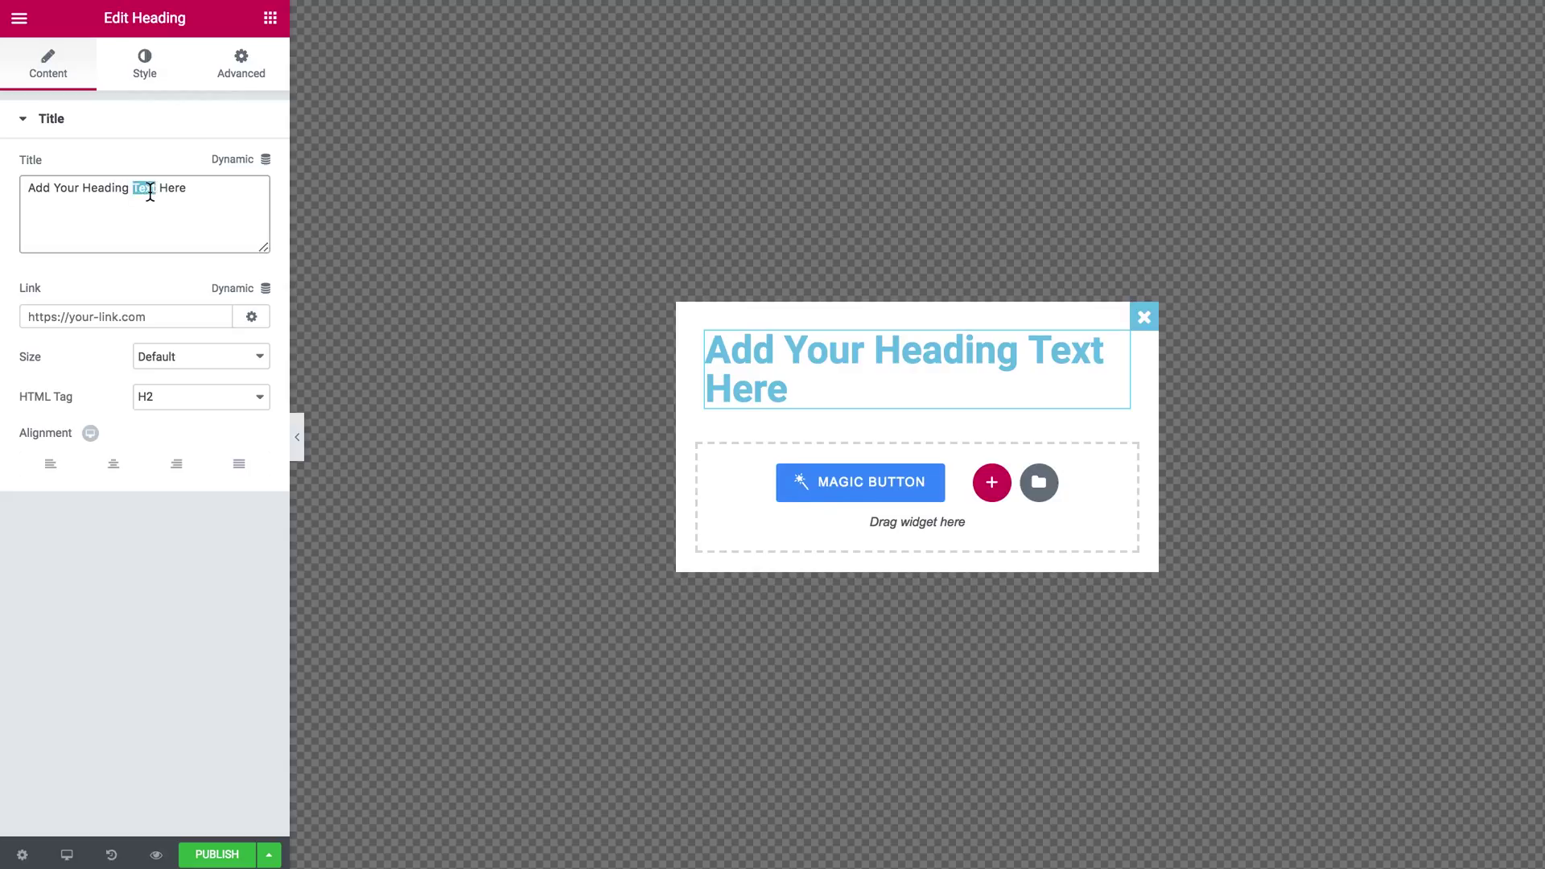
pyautogui.write('Welcome to My ')
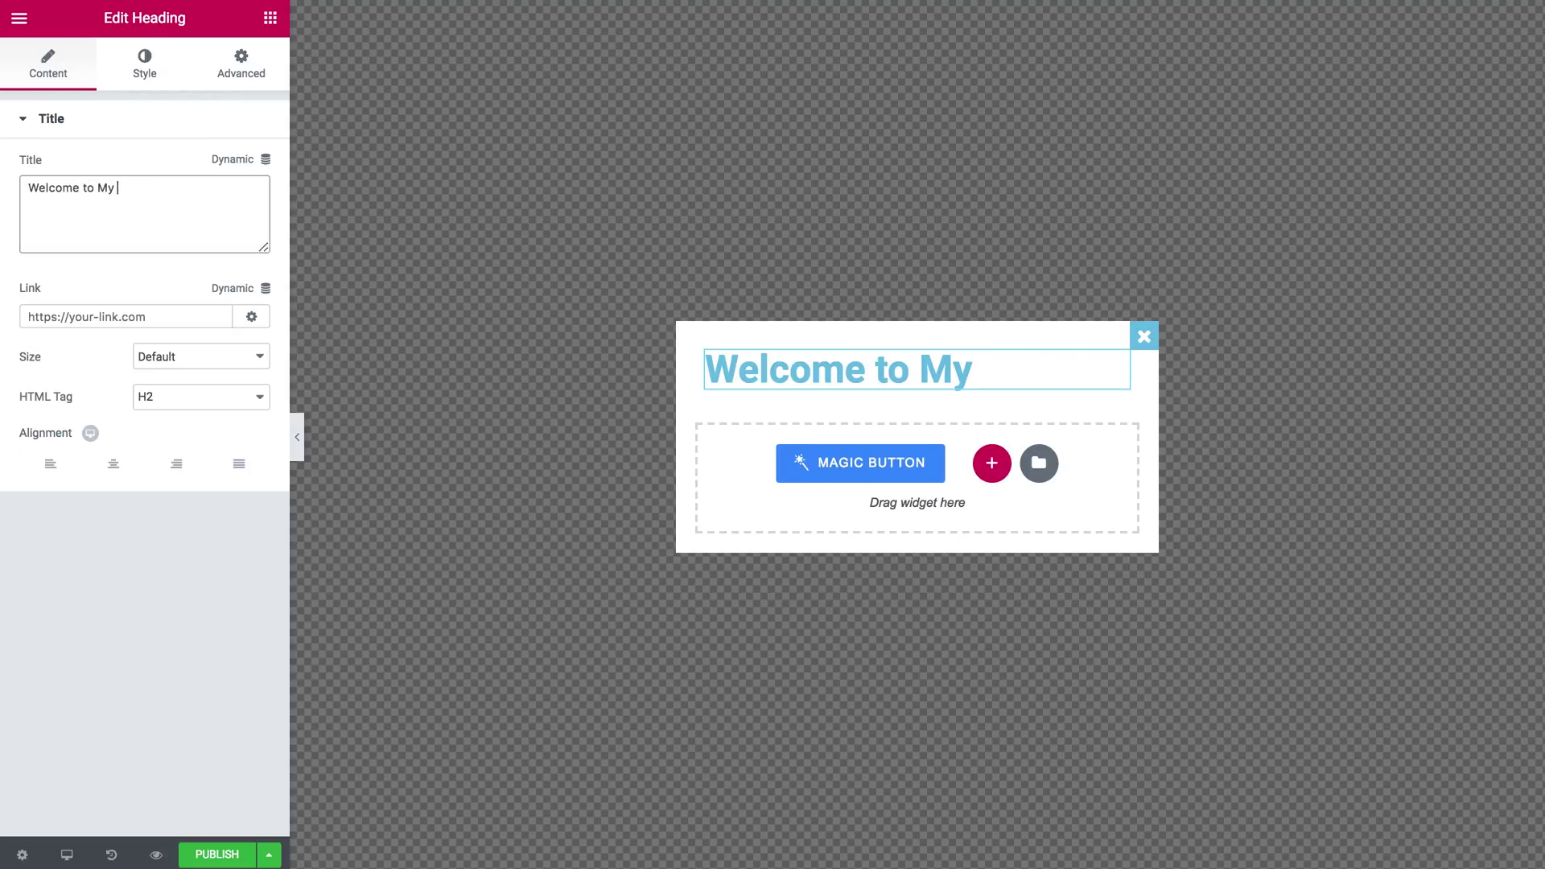
pyautogui.write('Website!')
pyautogui.click(179, 396)
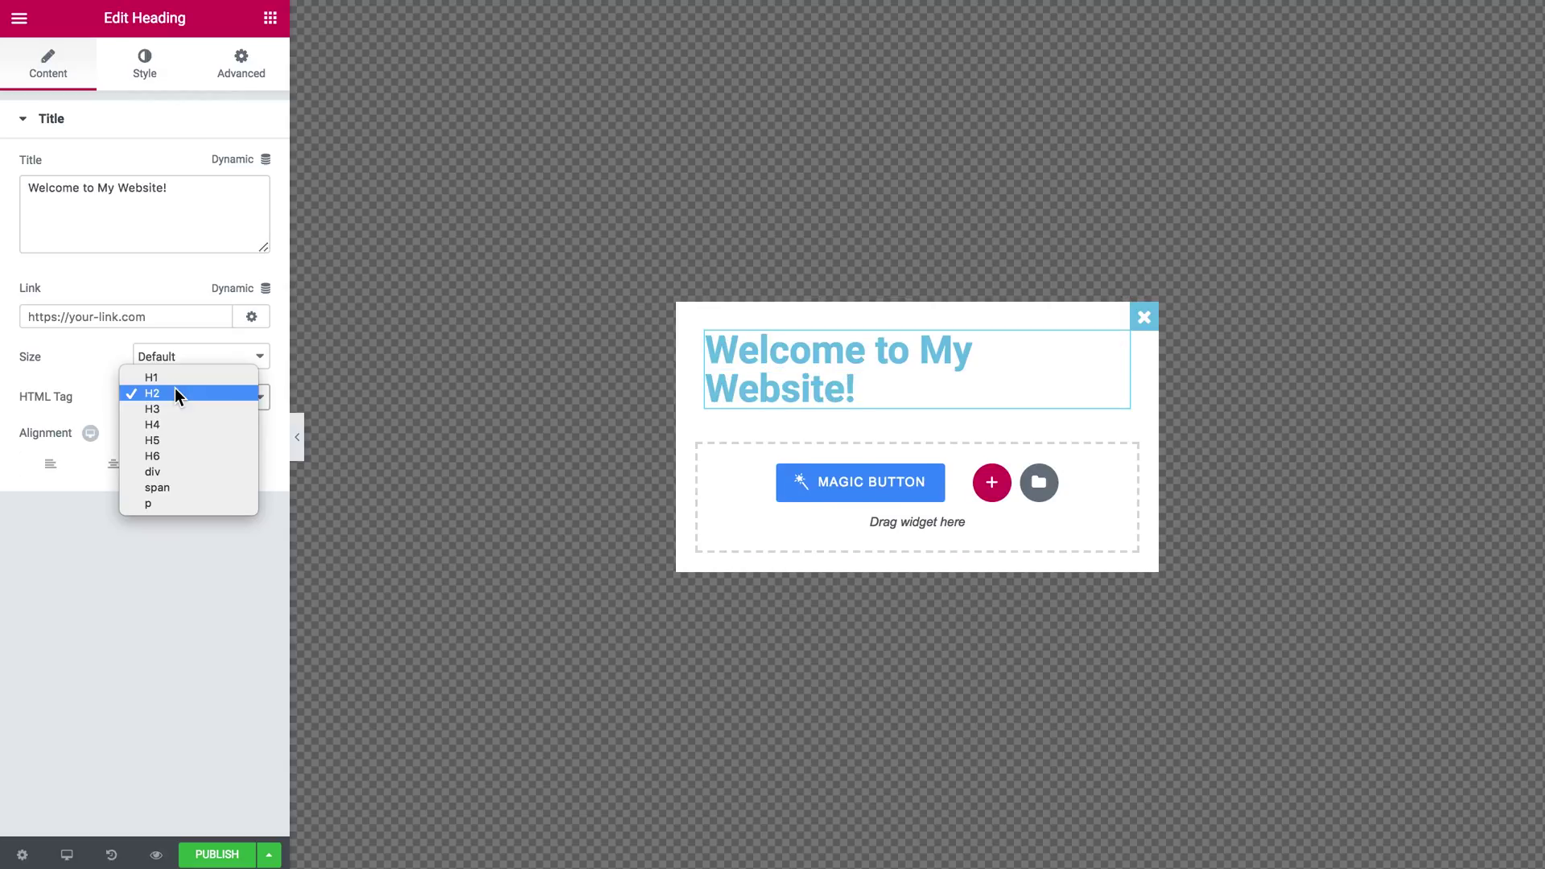
pyautogui.click(180, 410)
pyautogui.click(114, 463)
# Set the heading's text colour to #353535.
pyautogui.click(145, 65)
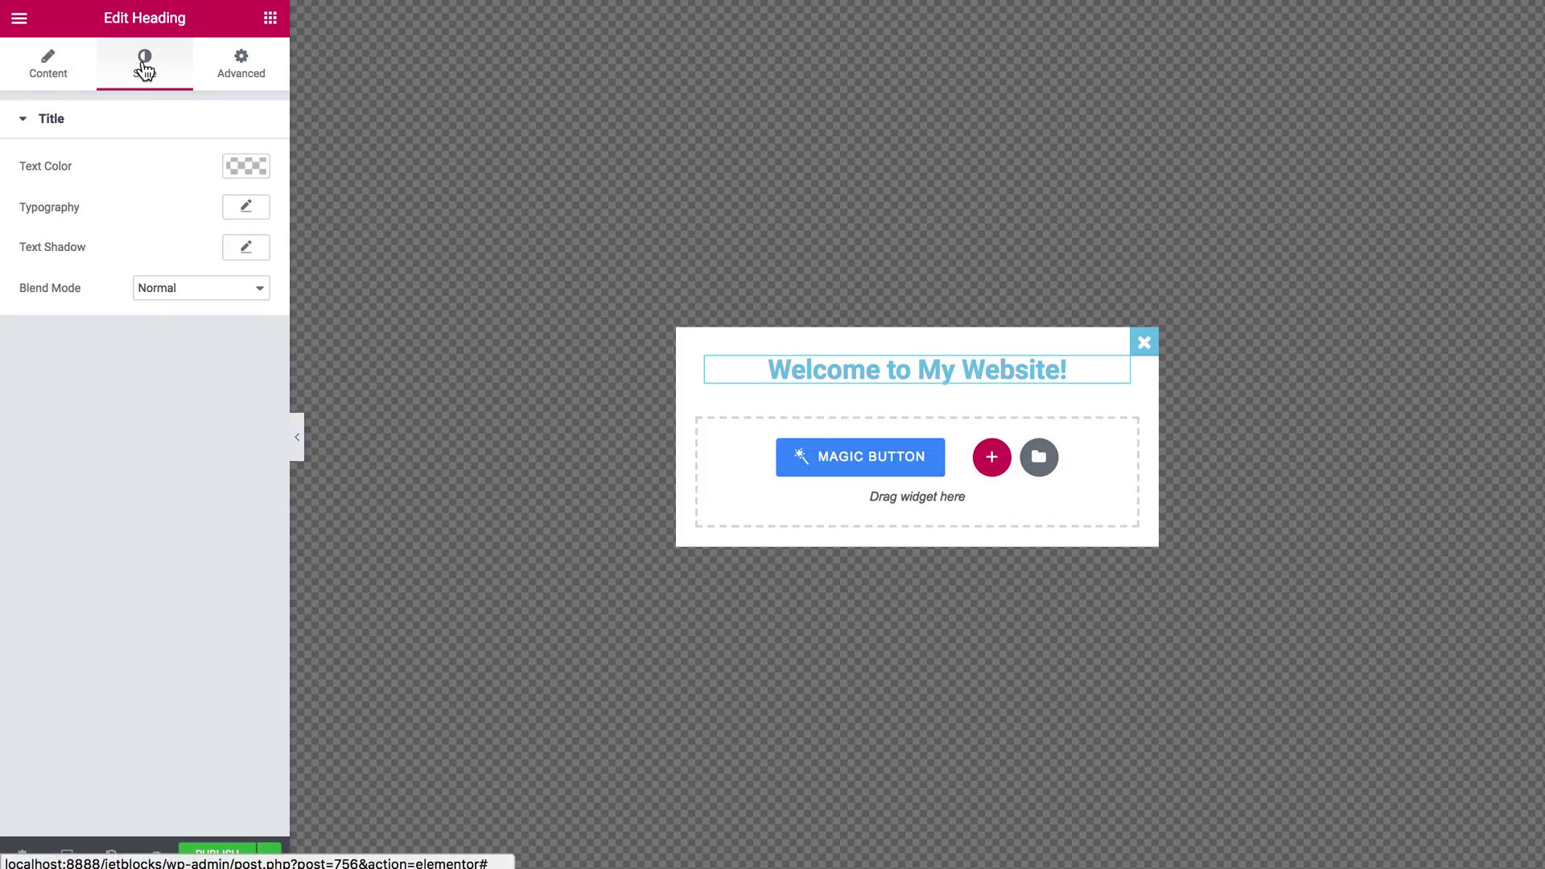
pyautogui.click(249, 166)
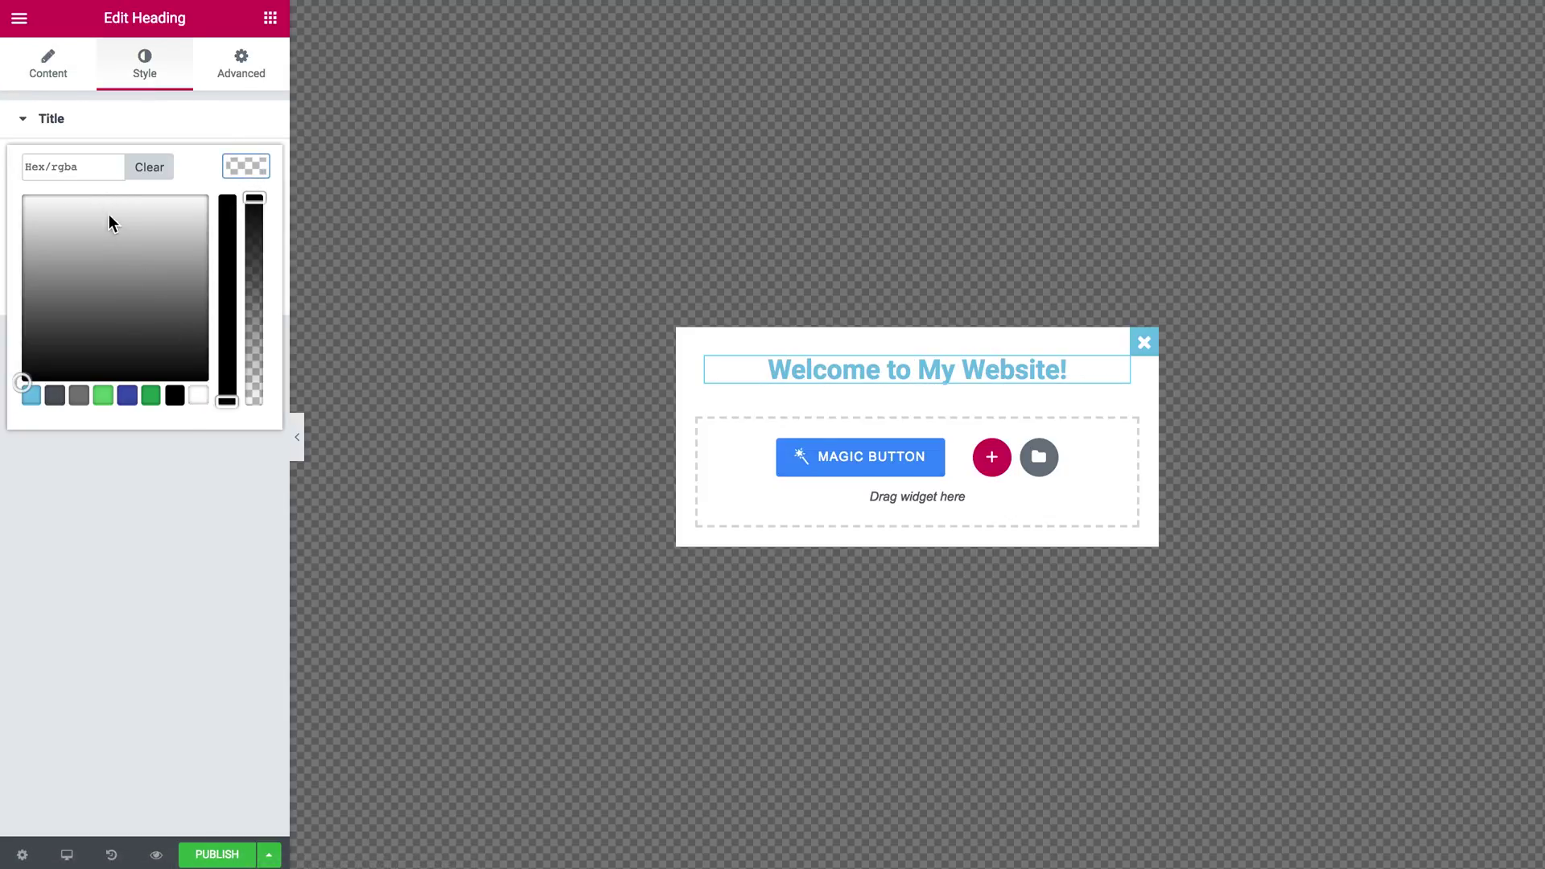
pyautogui.click(45, 166)
pyautogui.write('353')
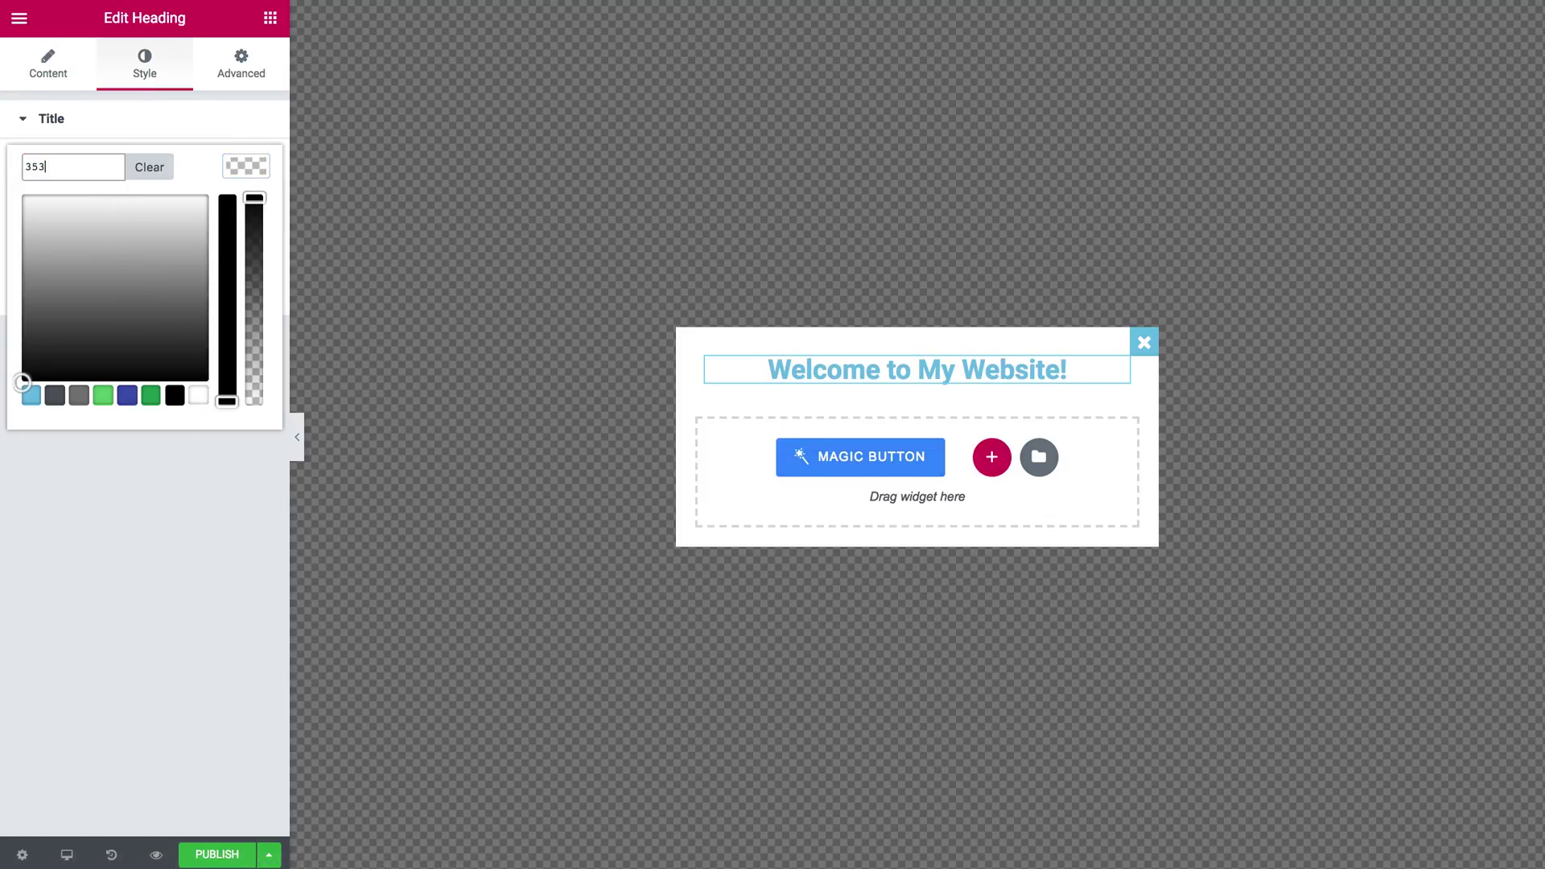
pyautogui.write('535')
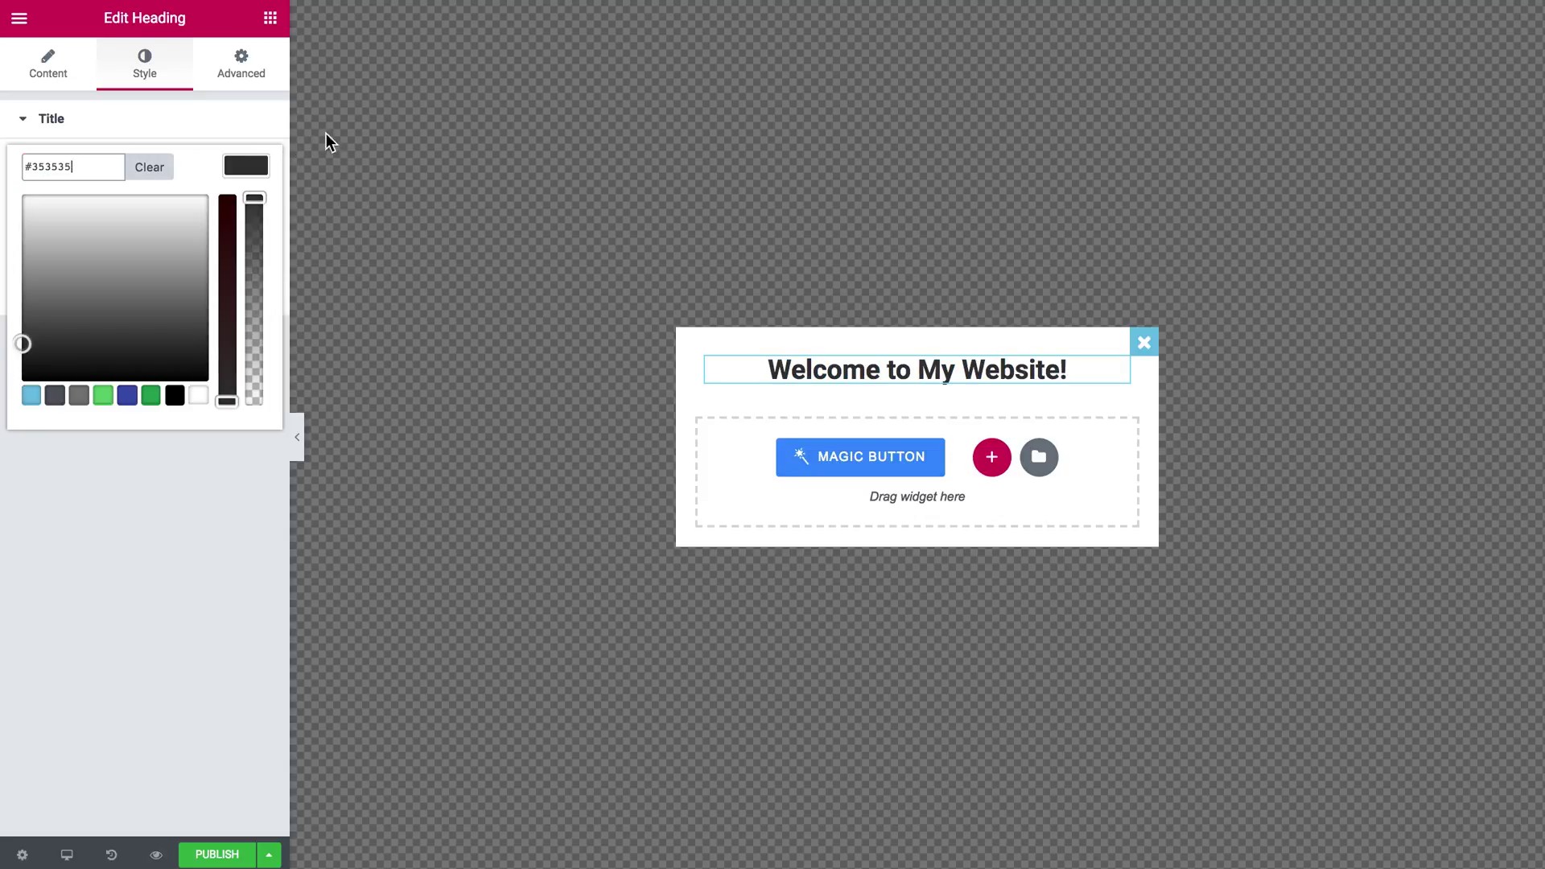
pyautogui.click(259, 167)
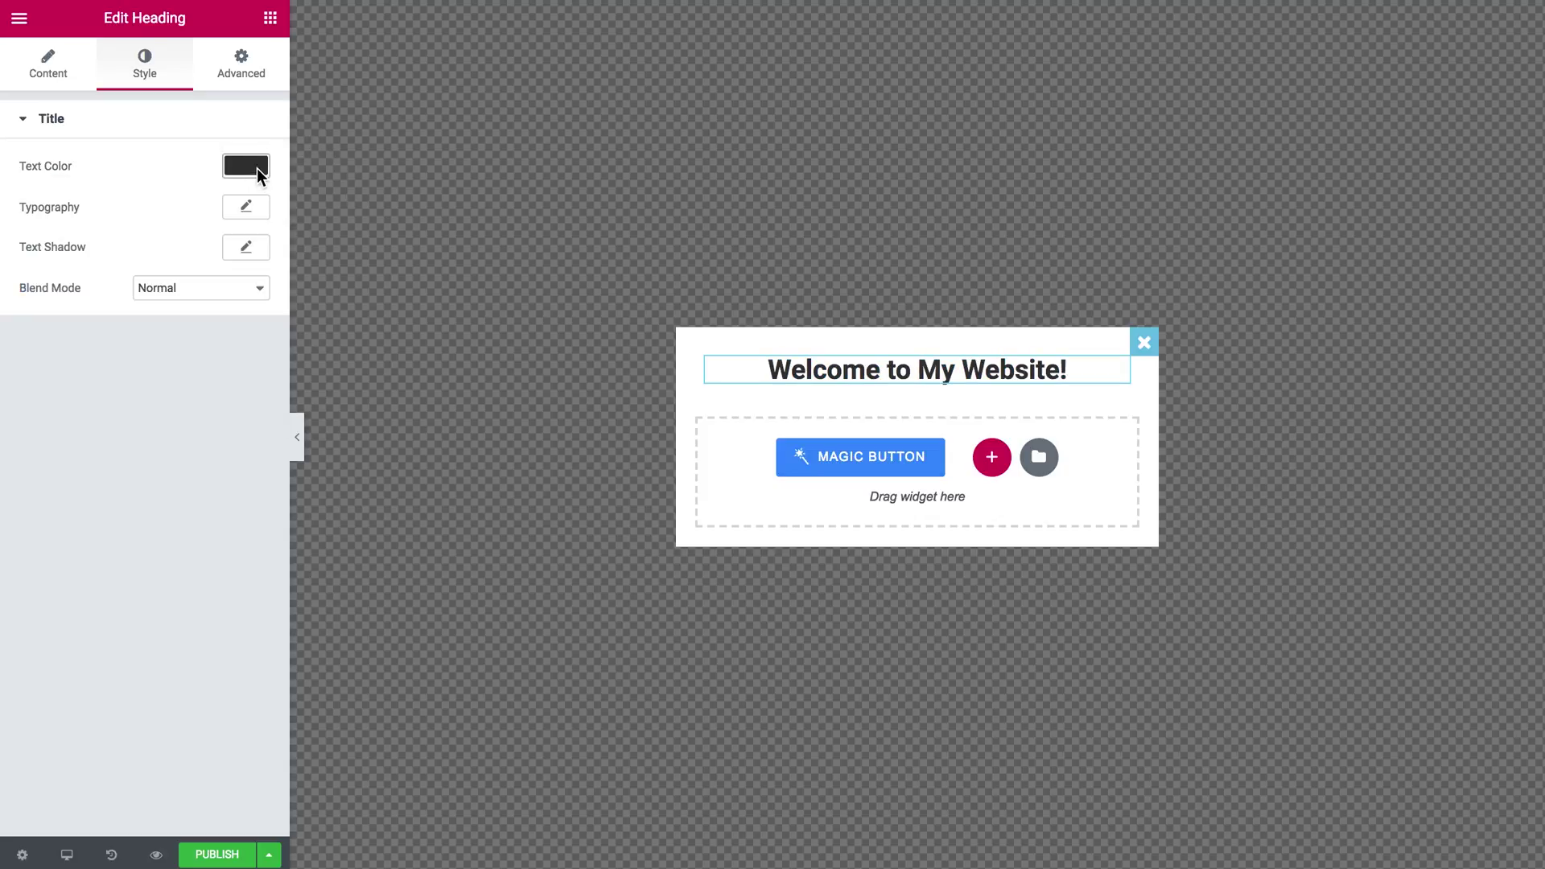
pyautogui.click(268, 19)
# Add an Image widget showing the St Paul's bridge photo from the Media Library.
pyautogui.moveTo(71, 310); pyautogui.dragTo(837, 479)
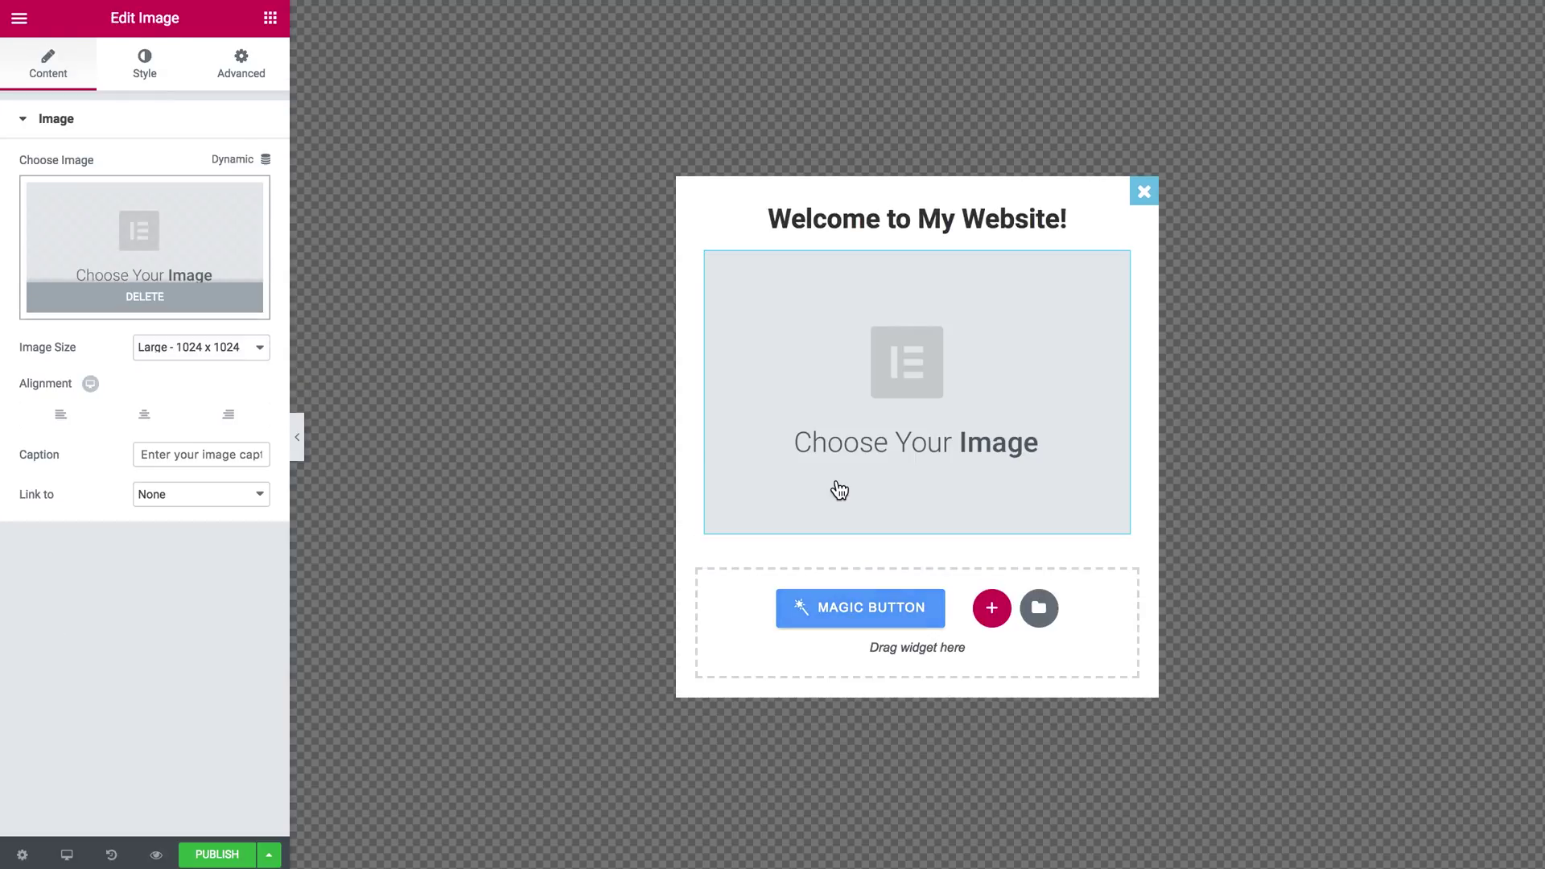
pyautogui.click(248, 256)
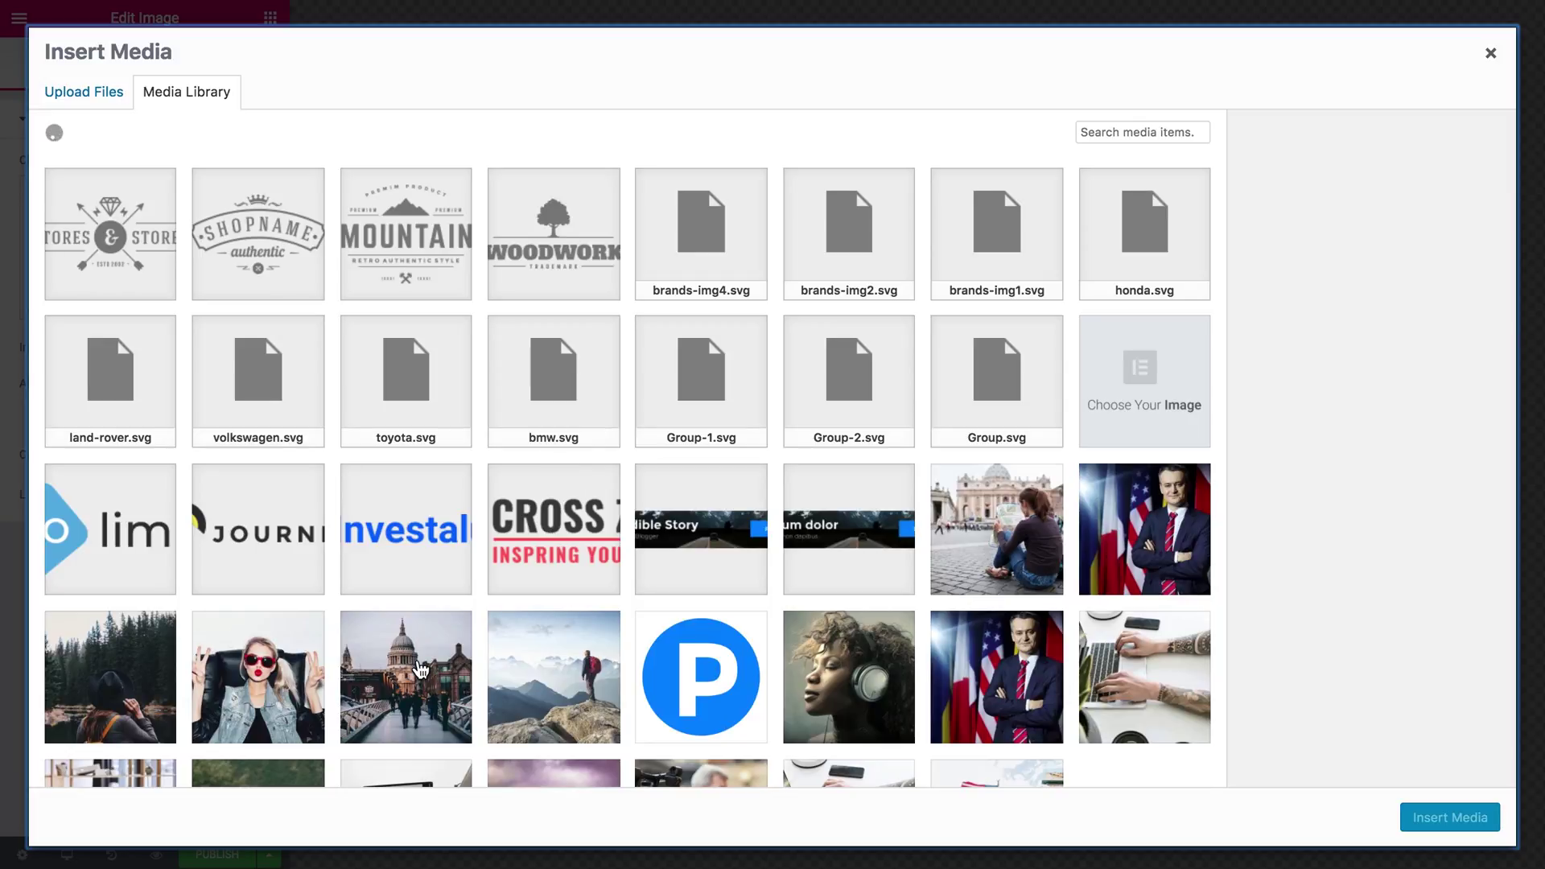
pyautogui.click(416, 670)
pyautogui.click(1428, 821)
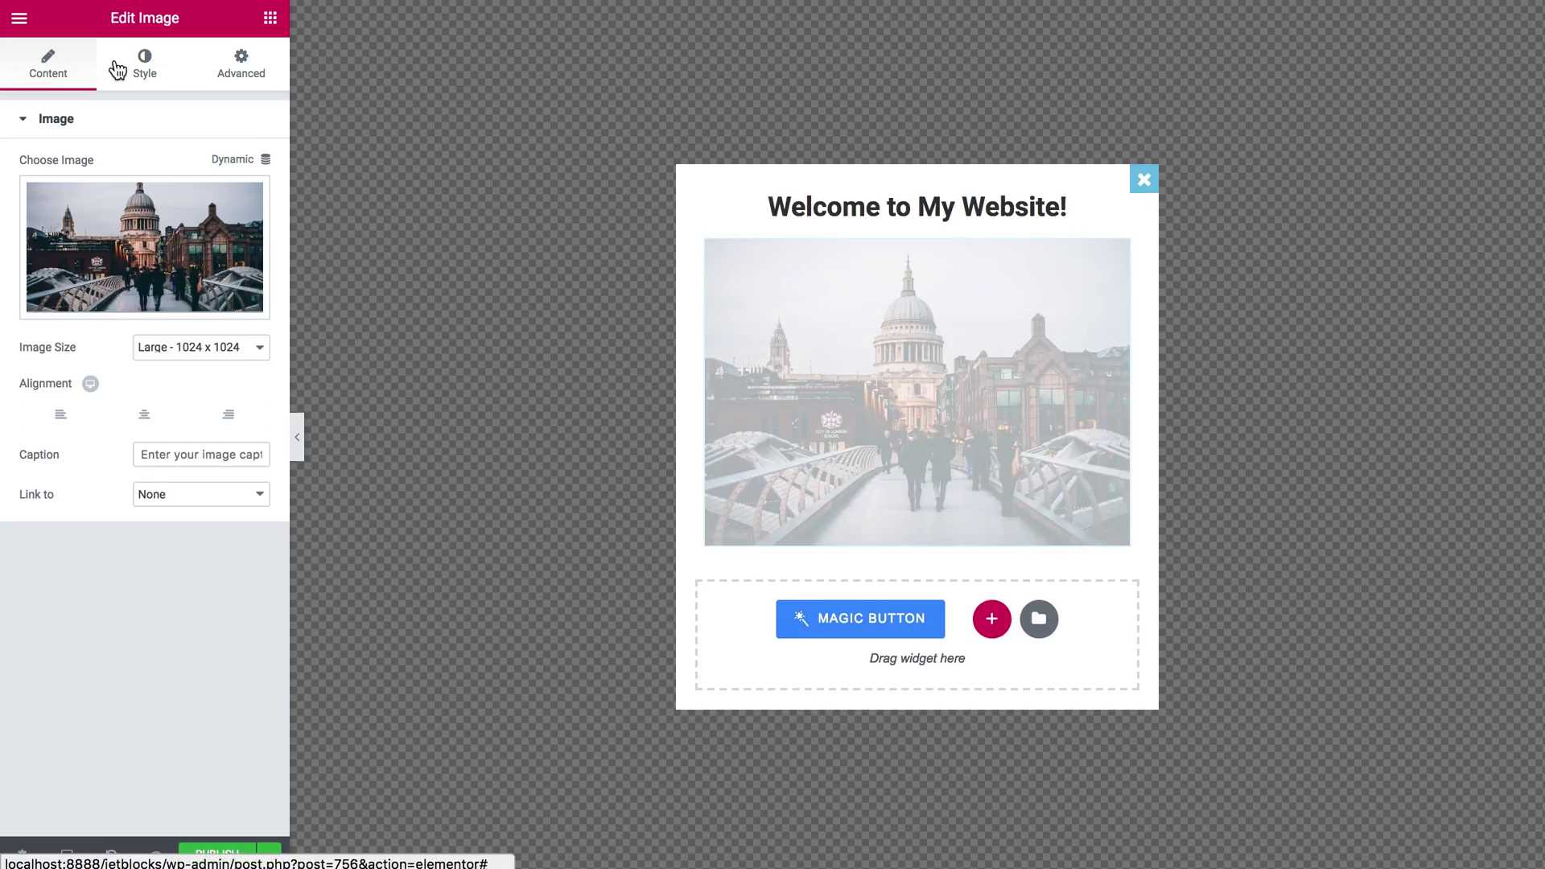
pyautogui.click(273, 30)
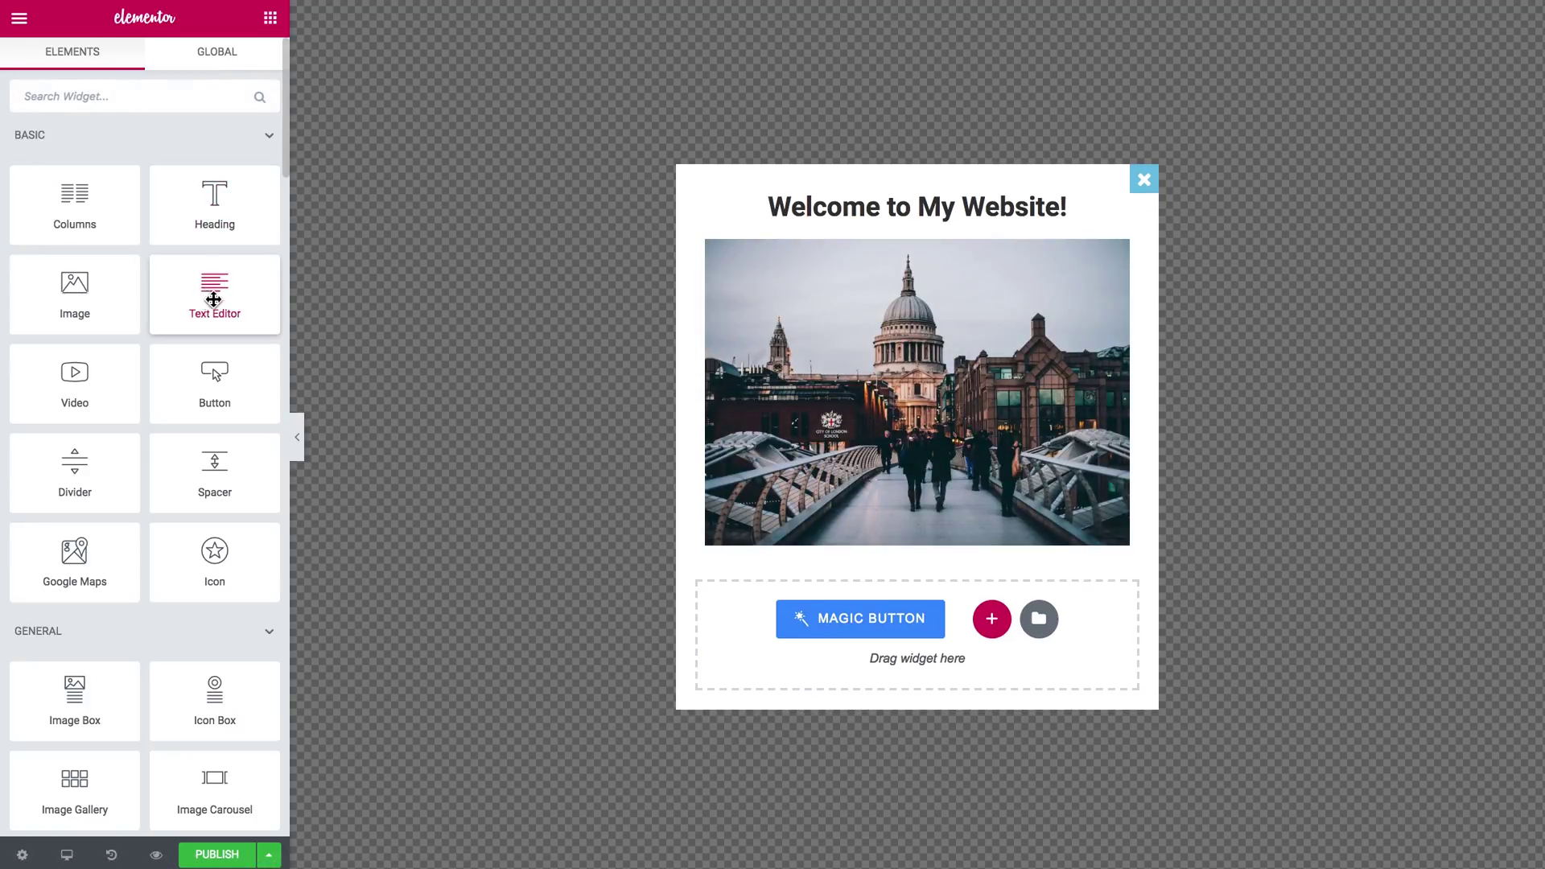
# Add a placeholder Text Editor paragraph beneath the image.
pyautogui.moveTo(215, 292); pyautogui.dragTo(821, 631)
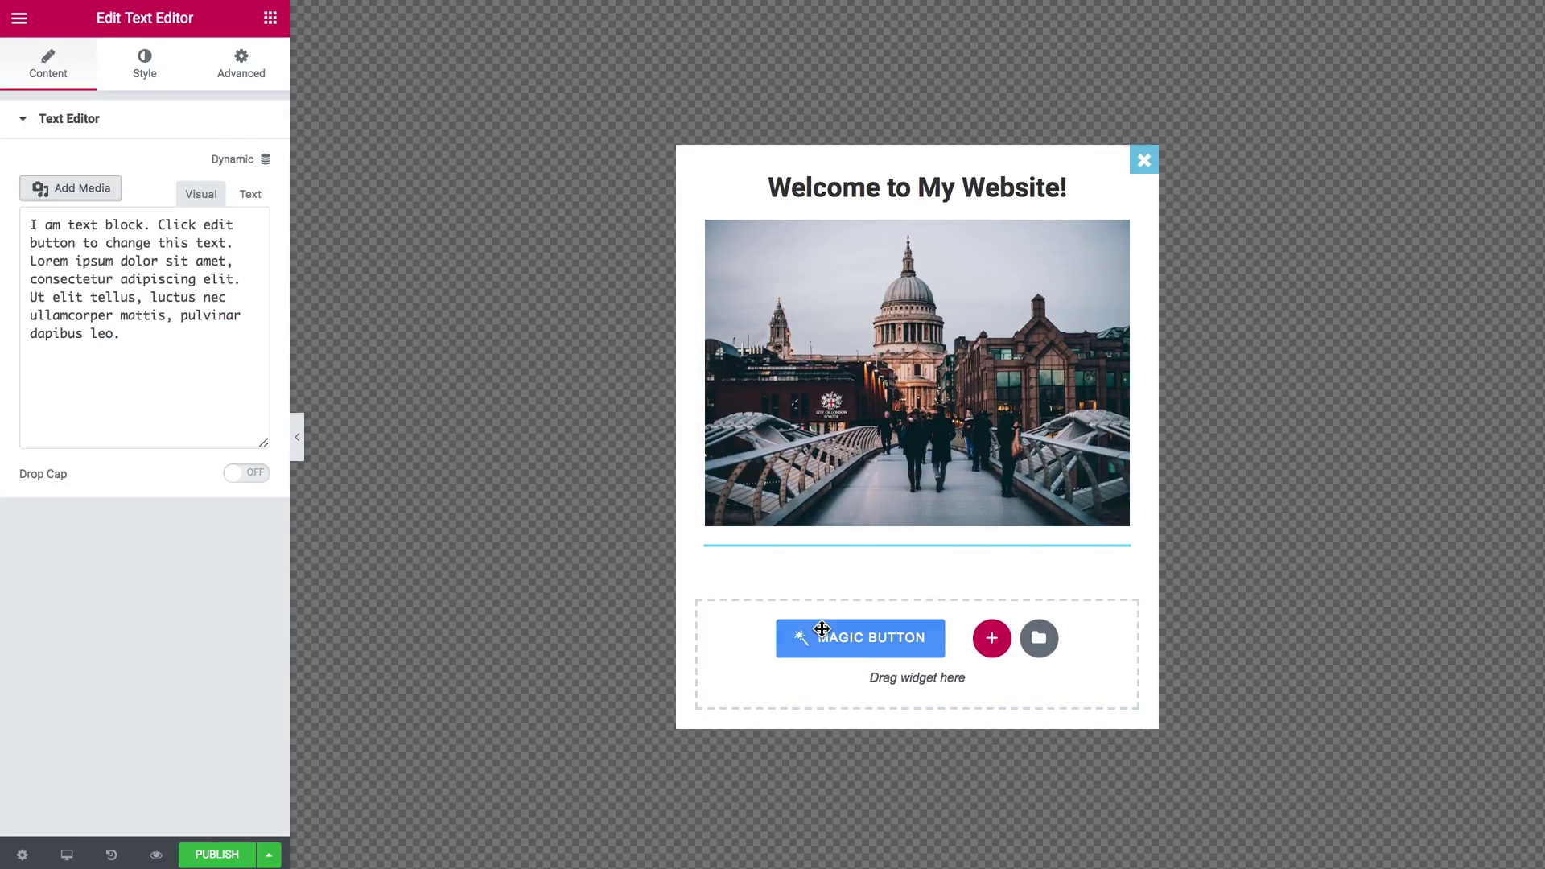
pyautogui.click(270, 18)
pyautogui.scroll(-15, 154, 305)
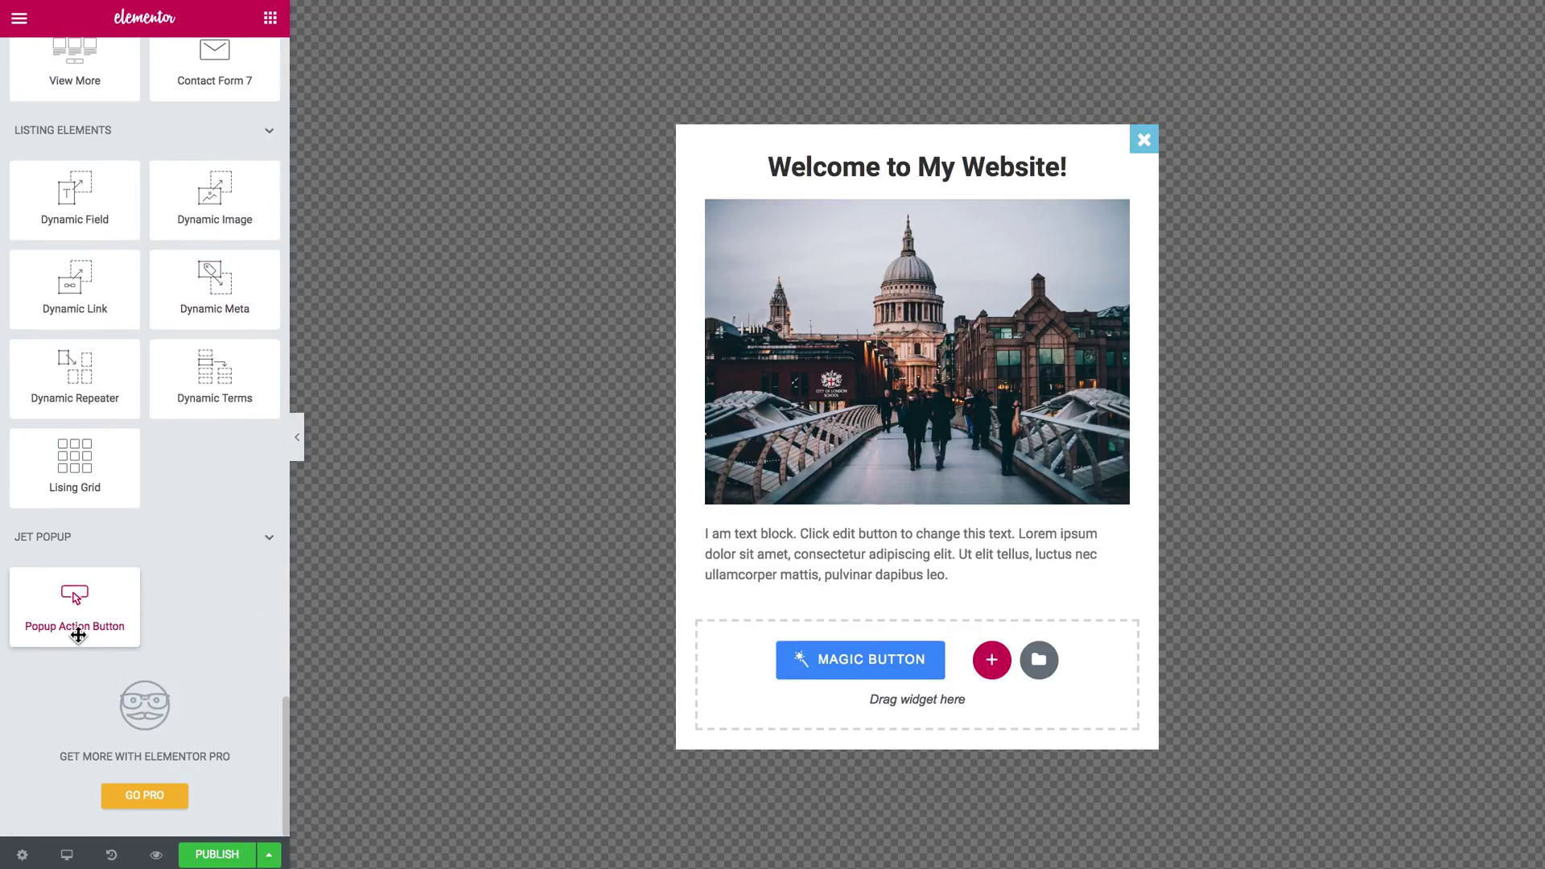
# Add a popup action button labelled Read More, keeping the Link action type.
pyautogui.moveTo(76, 598); pyautogui.dragTo(729, 697)
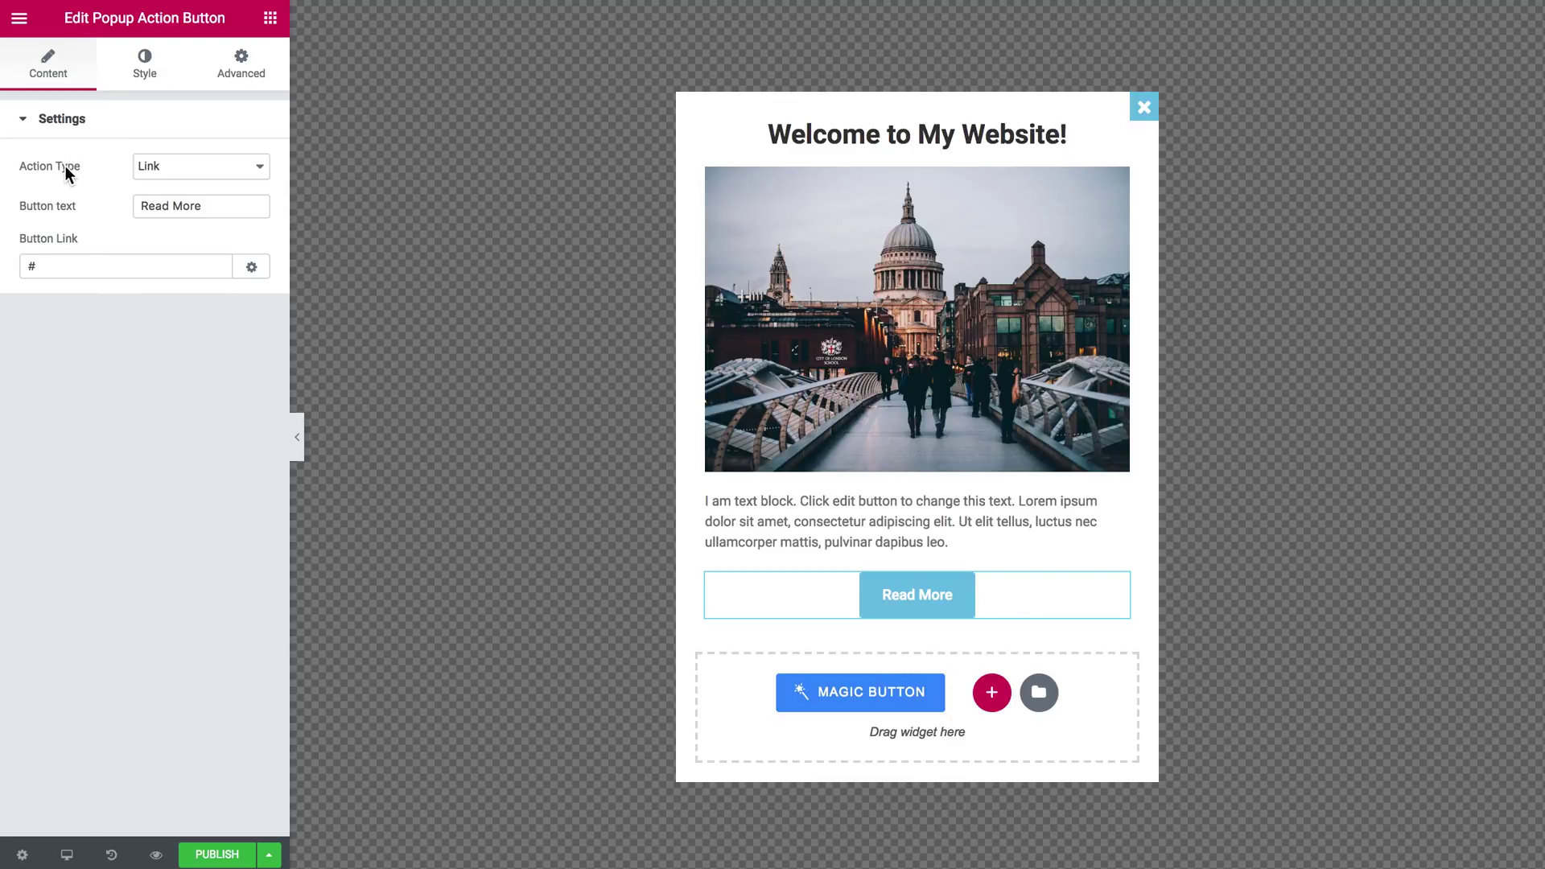
pyautogui.click(182, 173)
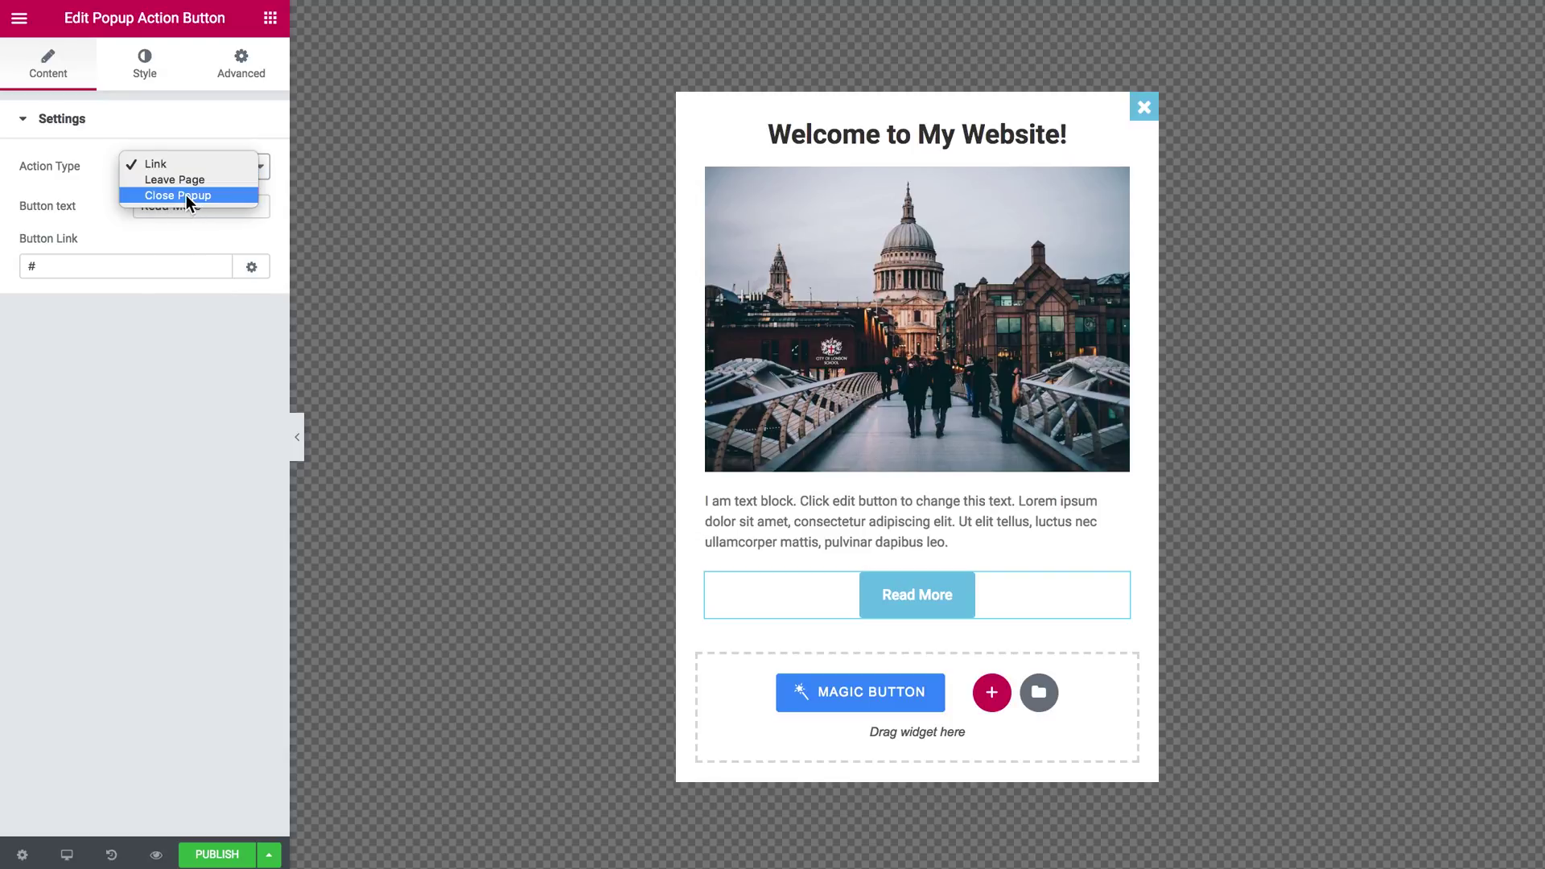
pyautogui.click(90, 212)
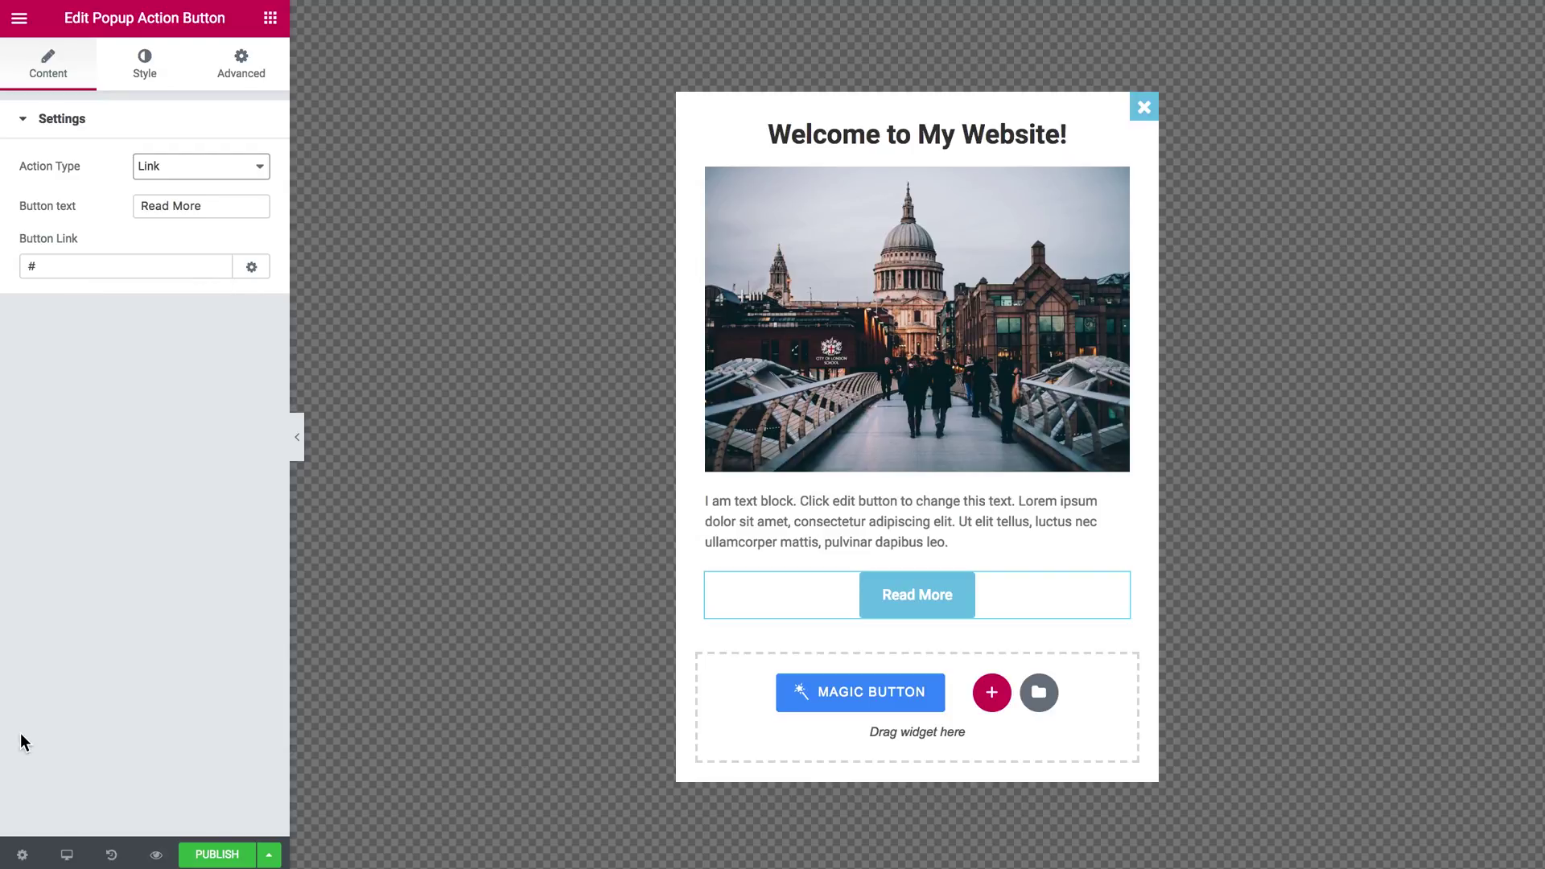
# Enable Custom Height in the popup's Jet Popup Settings Style tab.
pyautogui.click(22, 855)
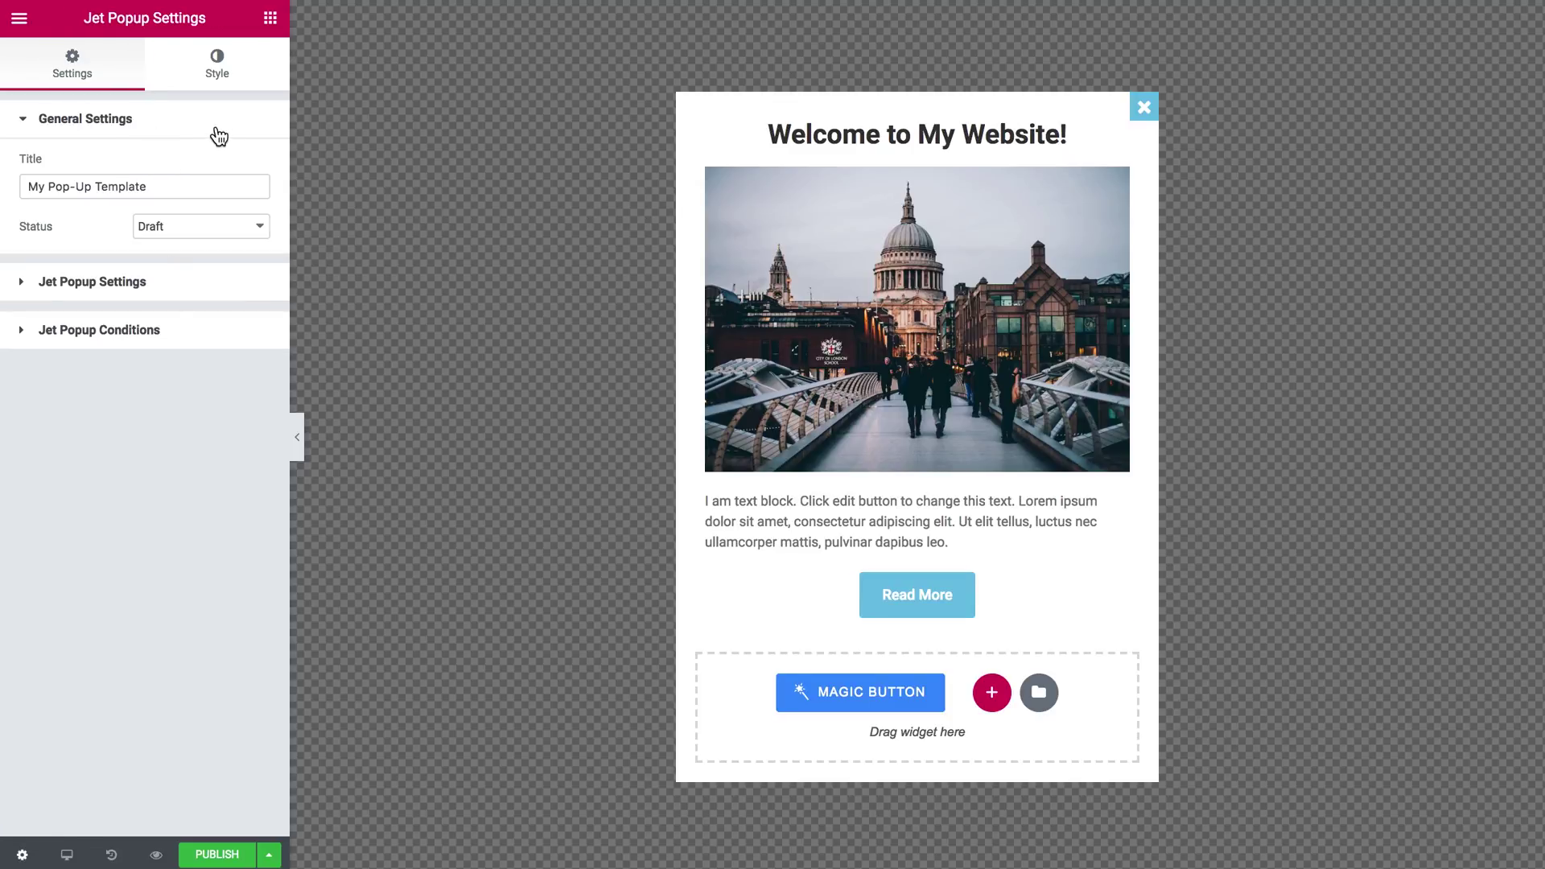
pyautogui.click(224, 66)
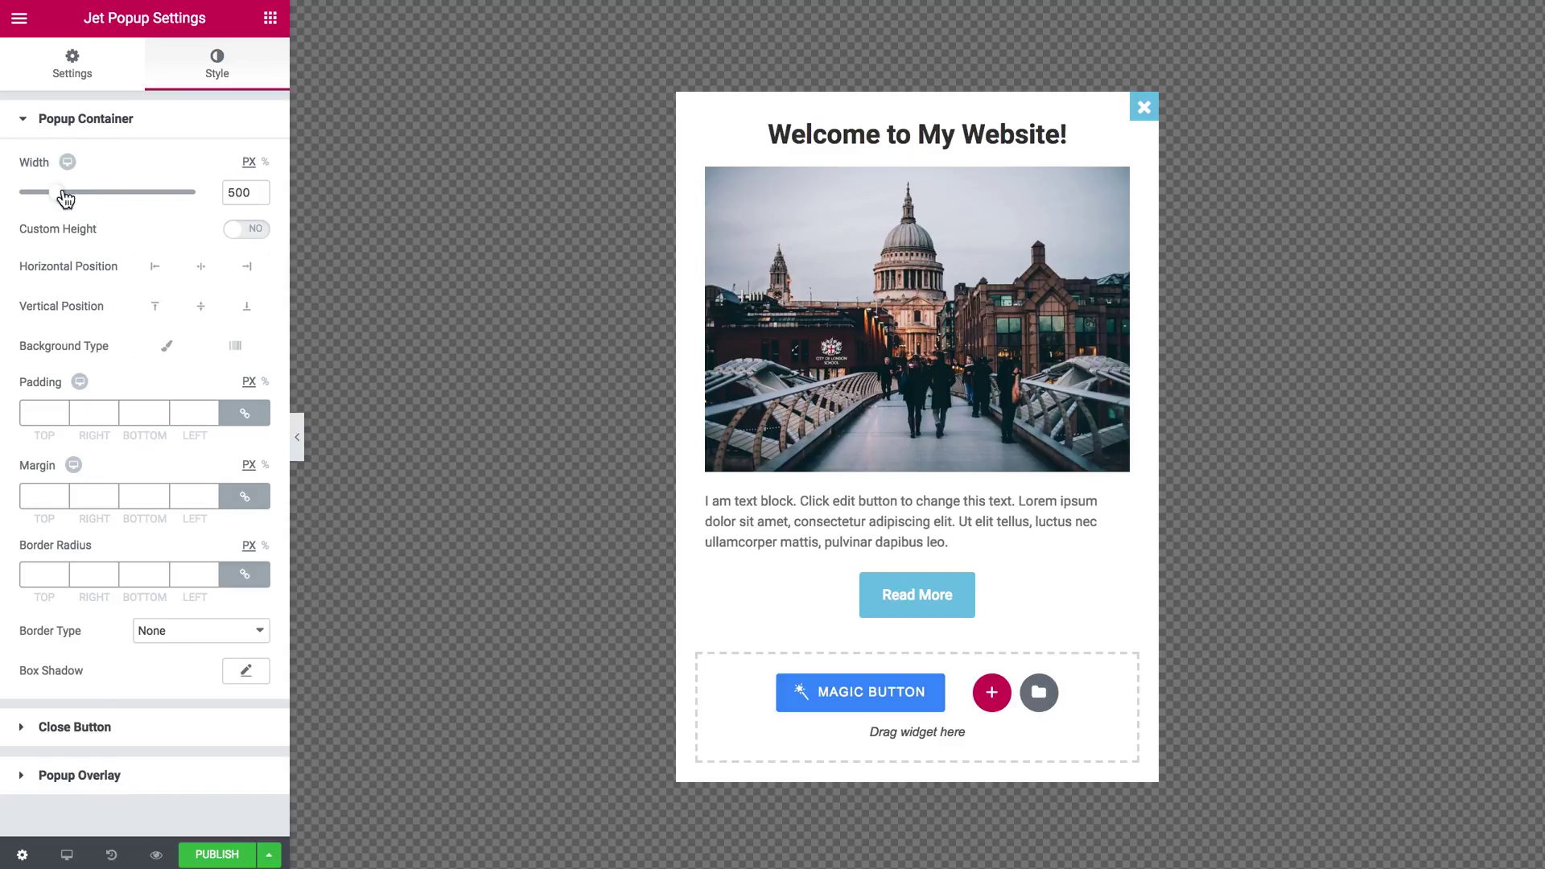
pyautogui.click(254, 231)
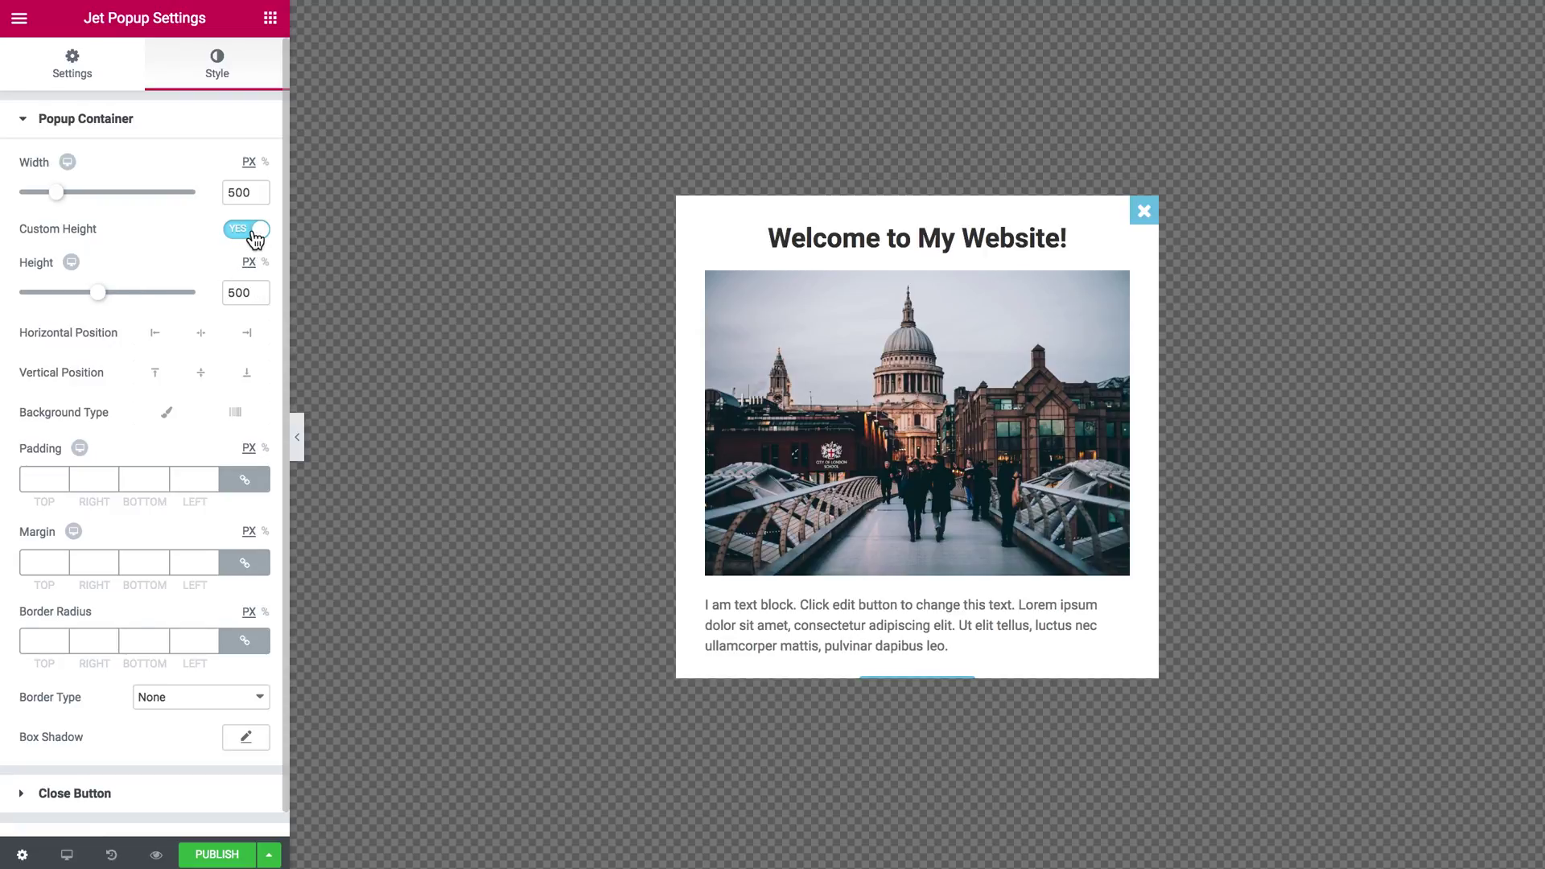
# Turn Custom Height back off and expand the Close Button section.
pyautogui.click(255, 231)
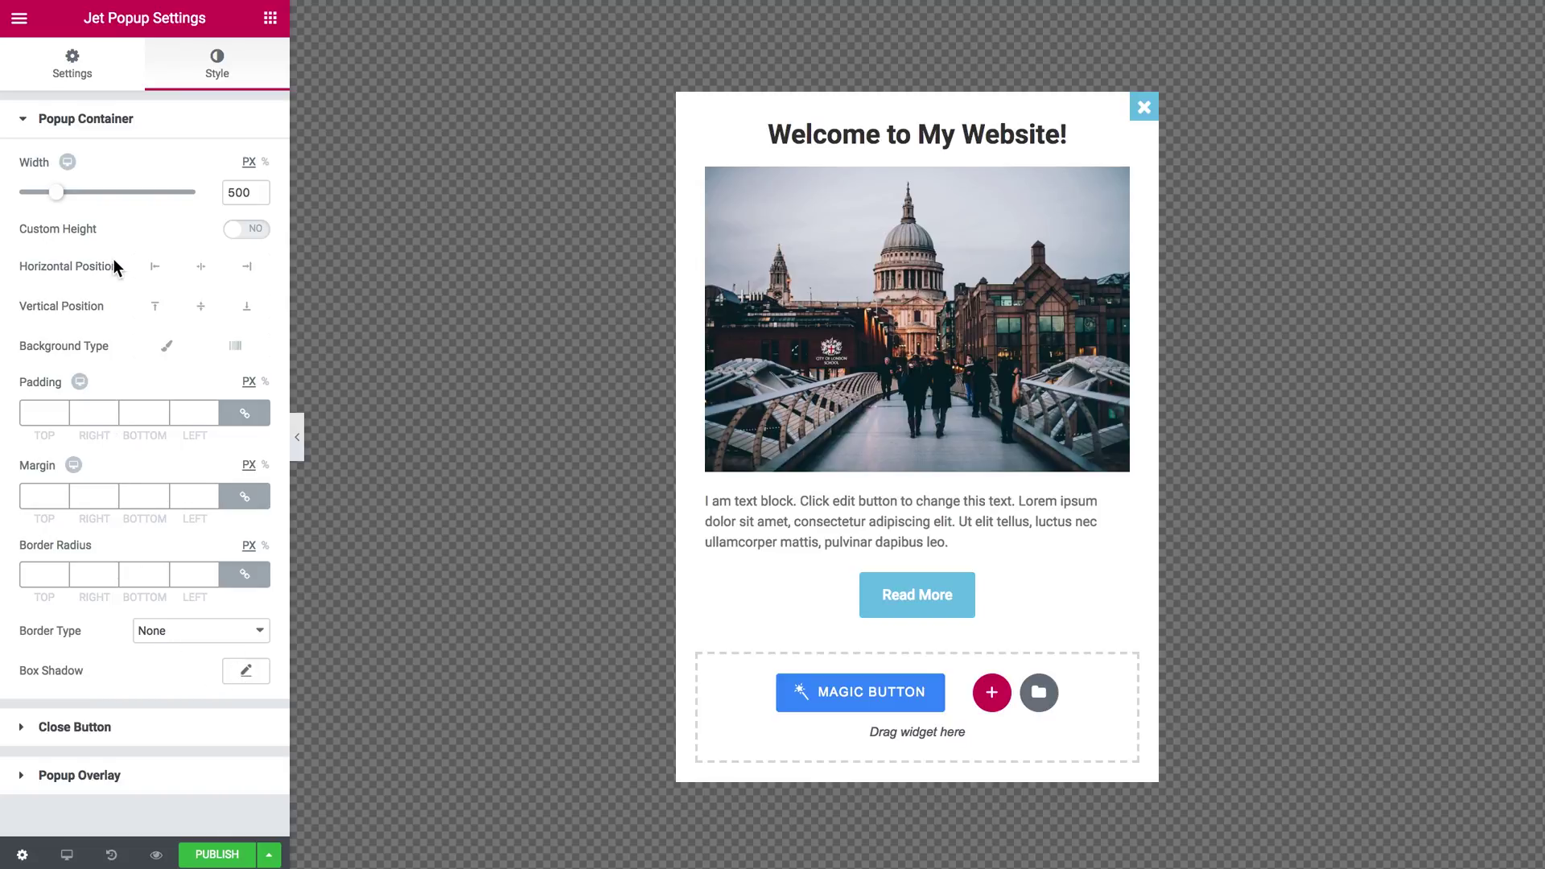
pyautogui.click(129, 731)
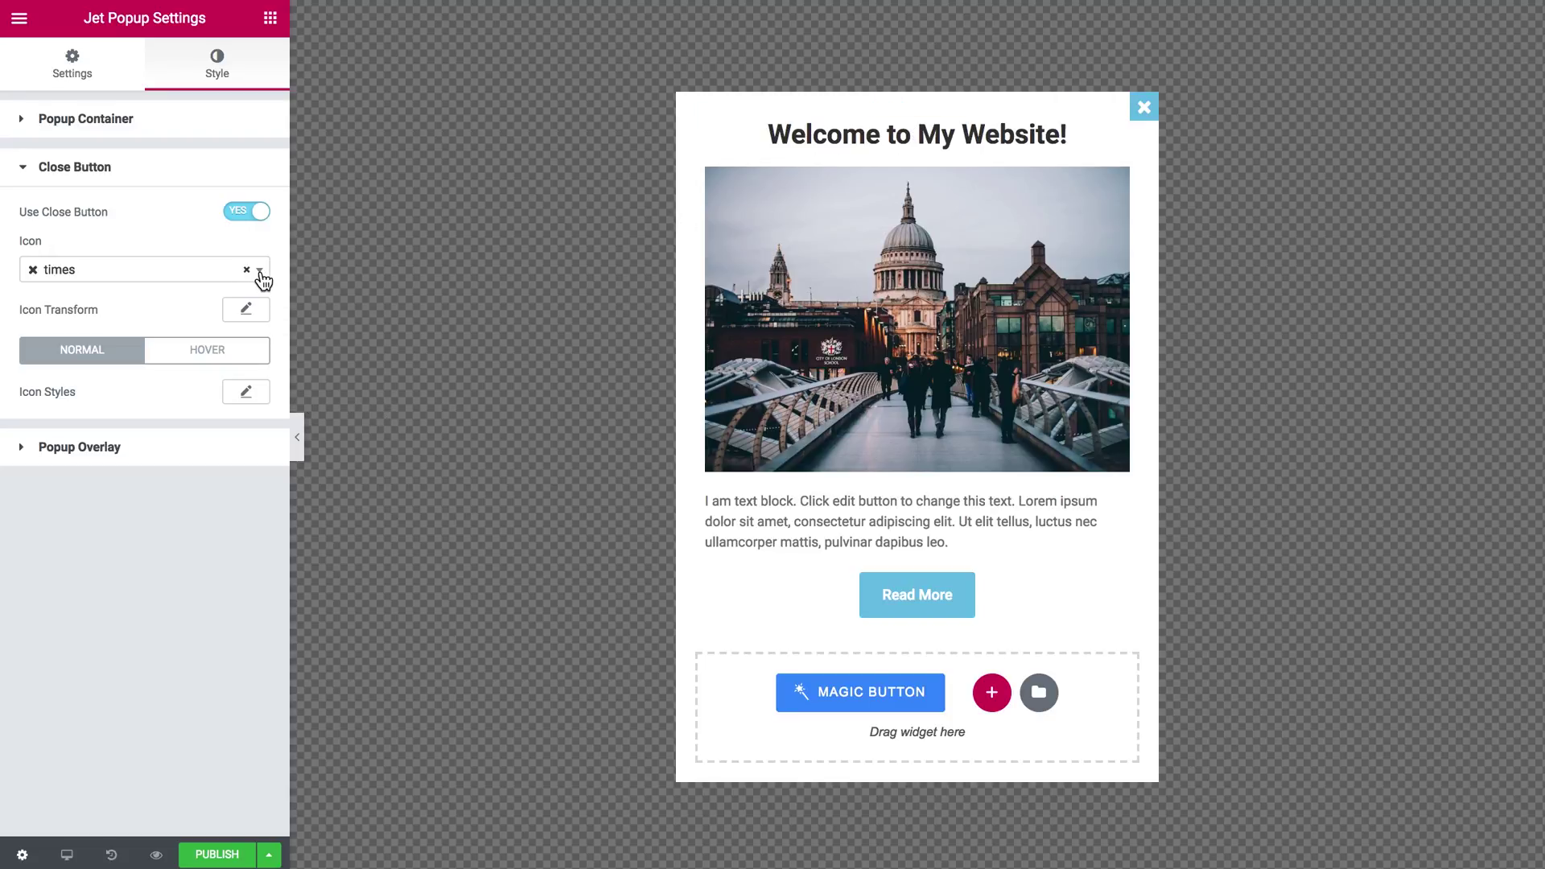
# Keep 'times' as the close icon, leave its offsets unchanged, and expand Popup Overlay.
pyautogui.click(139, 278)
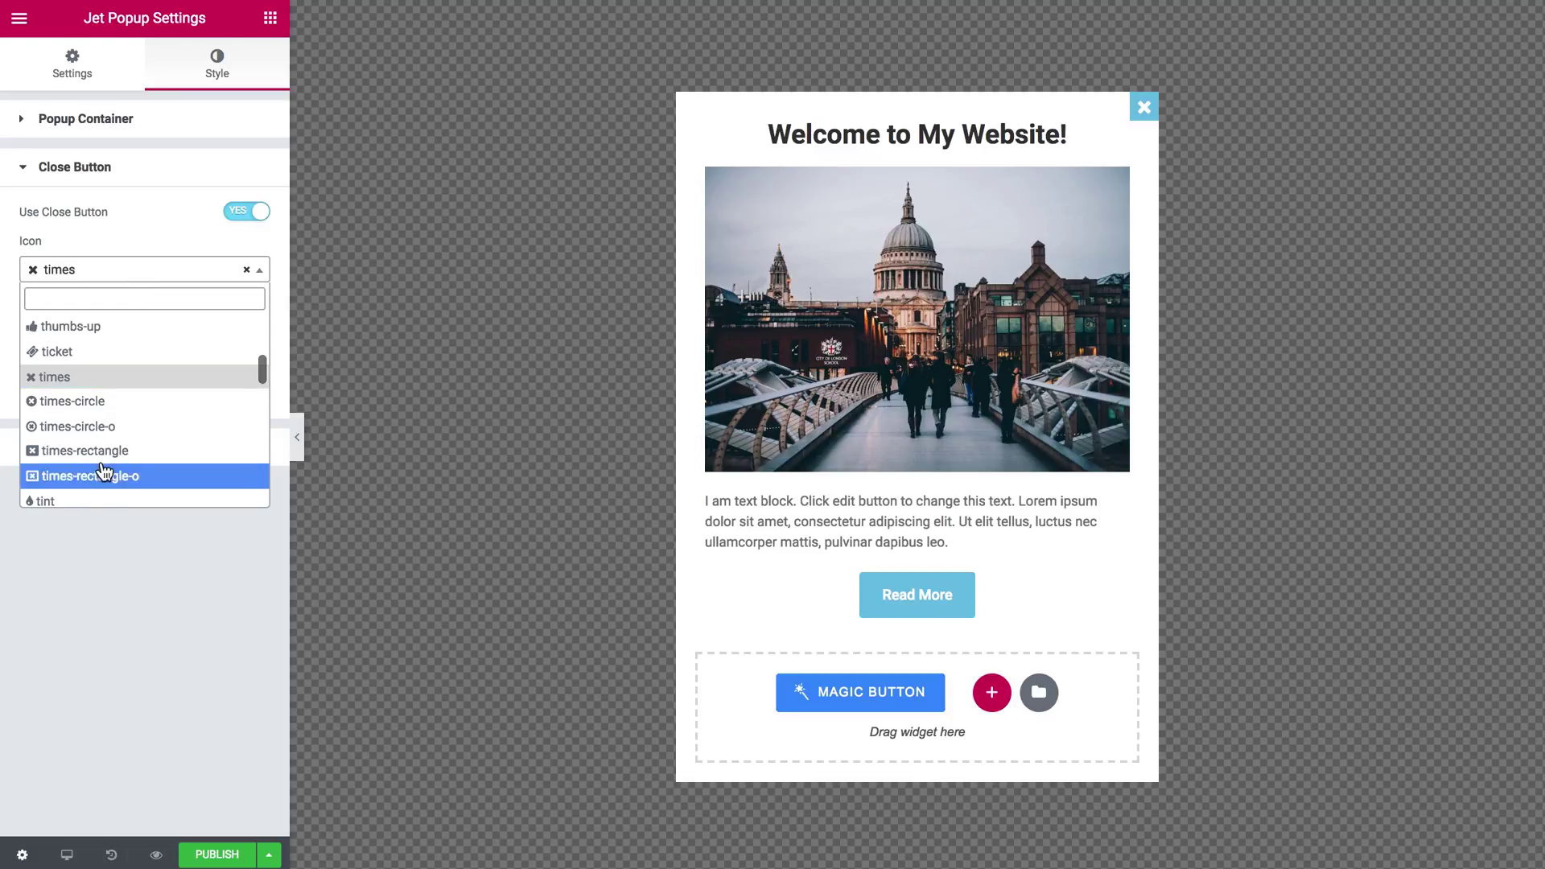
pyautogui.click(262, 274)
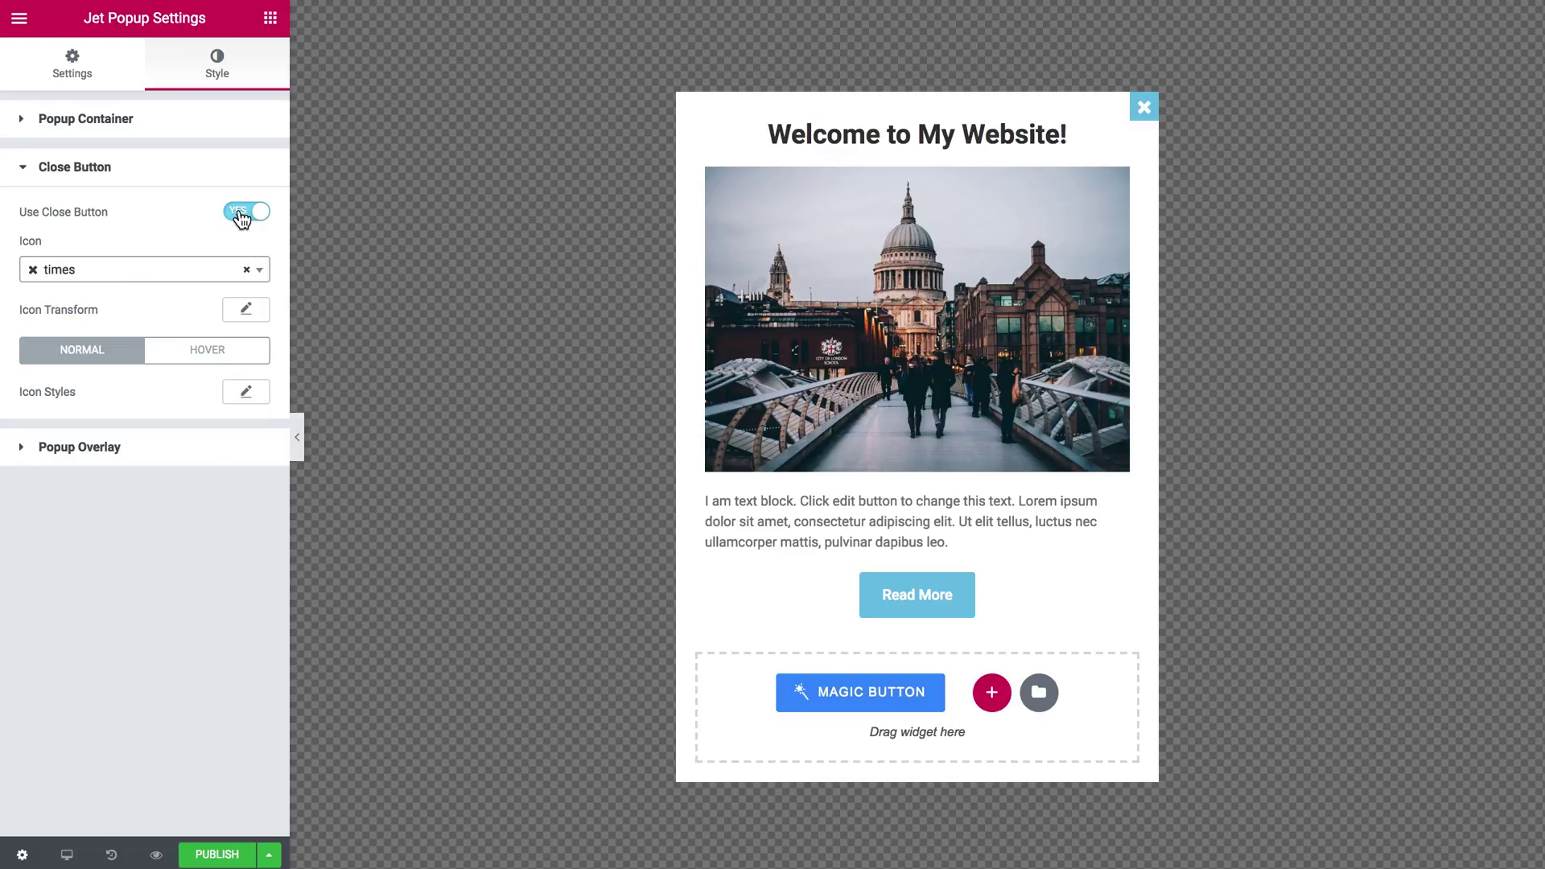
pyautogui.click(245, 310)
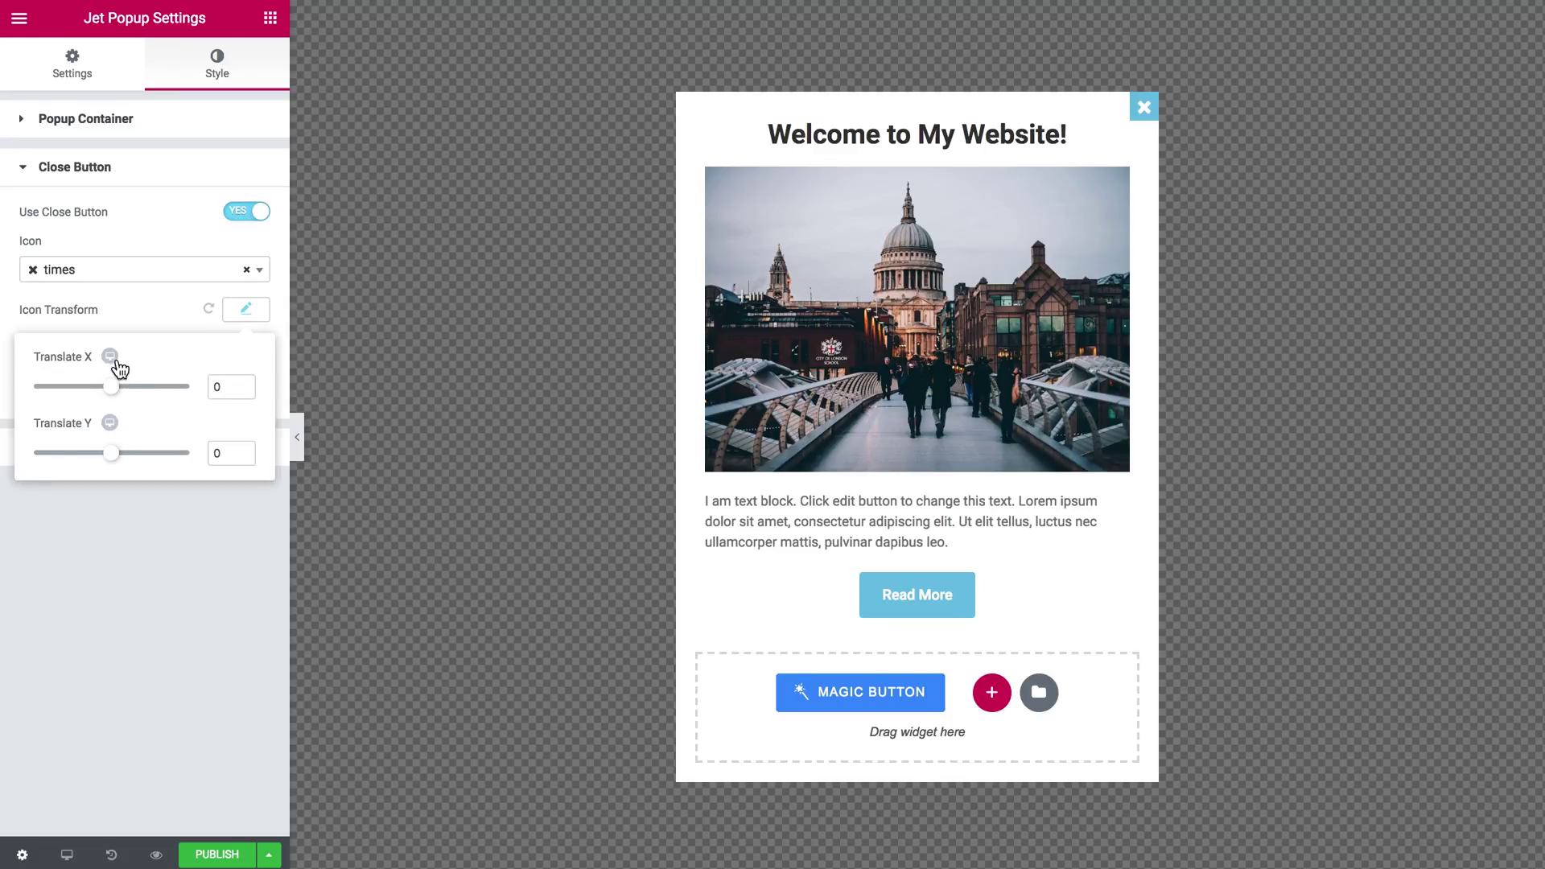
pyautogui.click(246, 316)
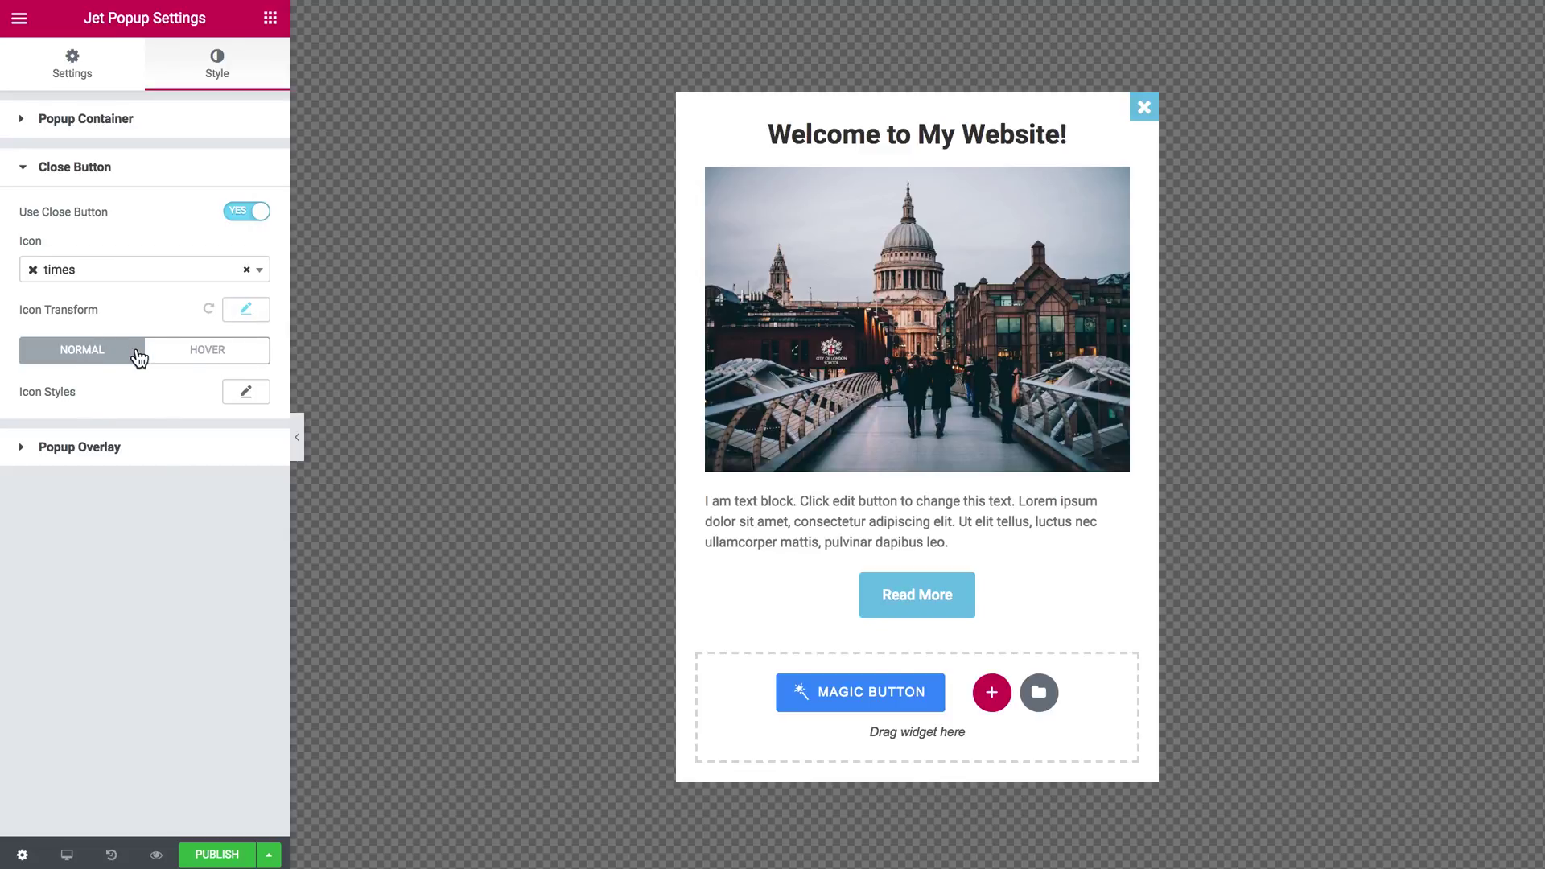
pyautogui.click(121, 455)
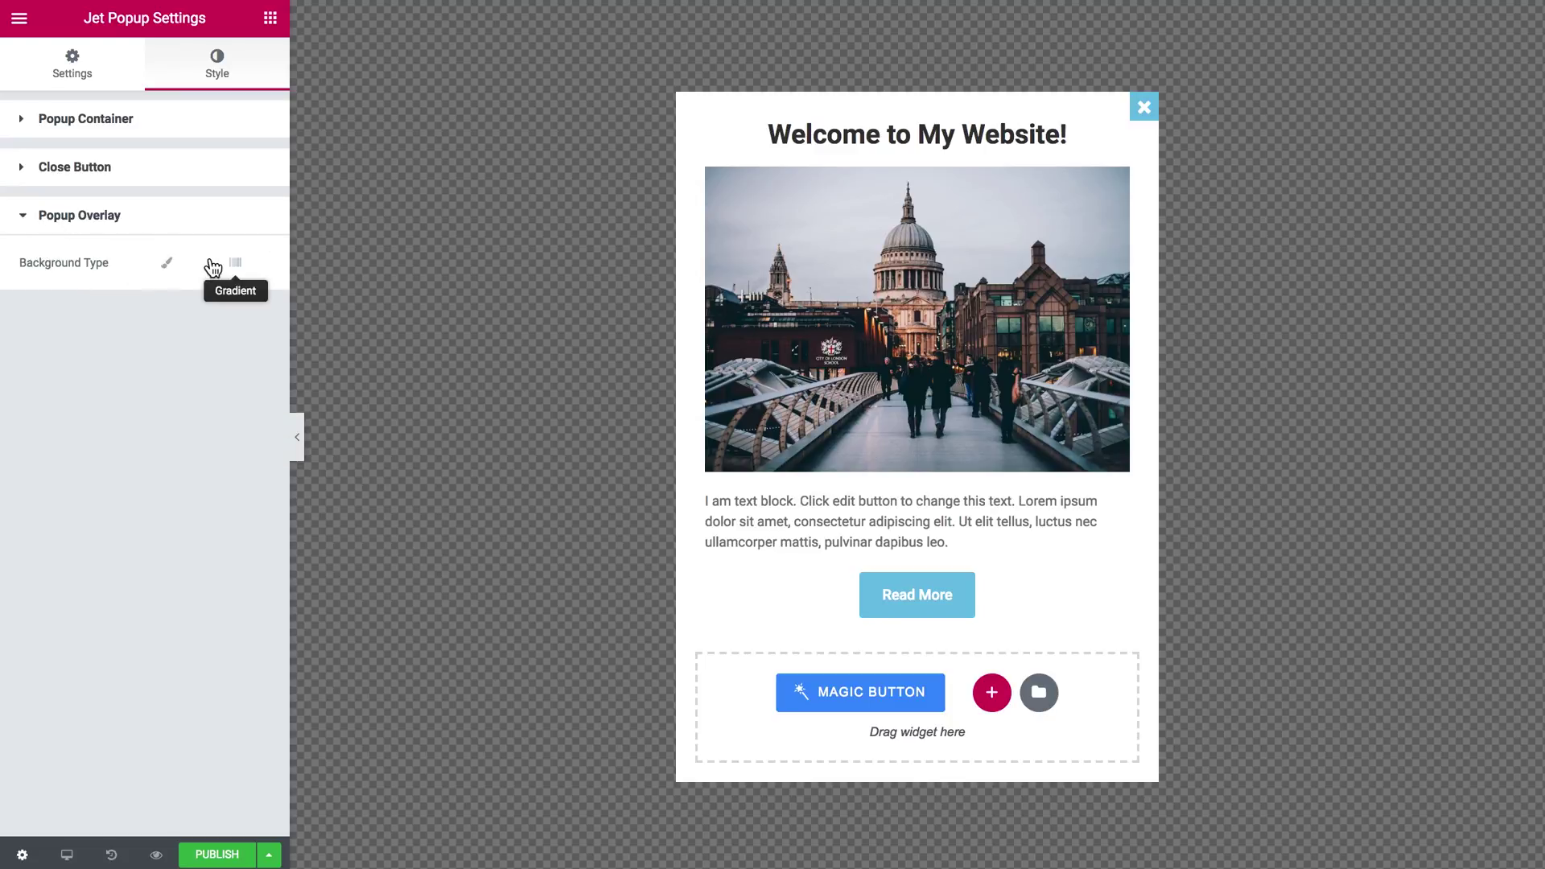
# In Jet Popup Settings, leave the animation at Fade and the open event Not Selected.
pyautogui.click(72, 73)
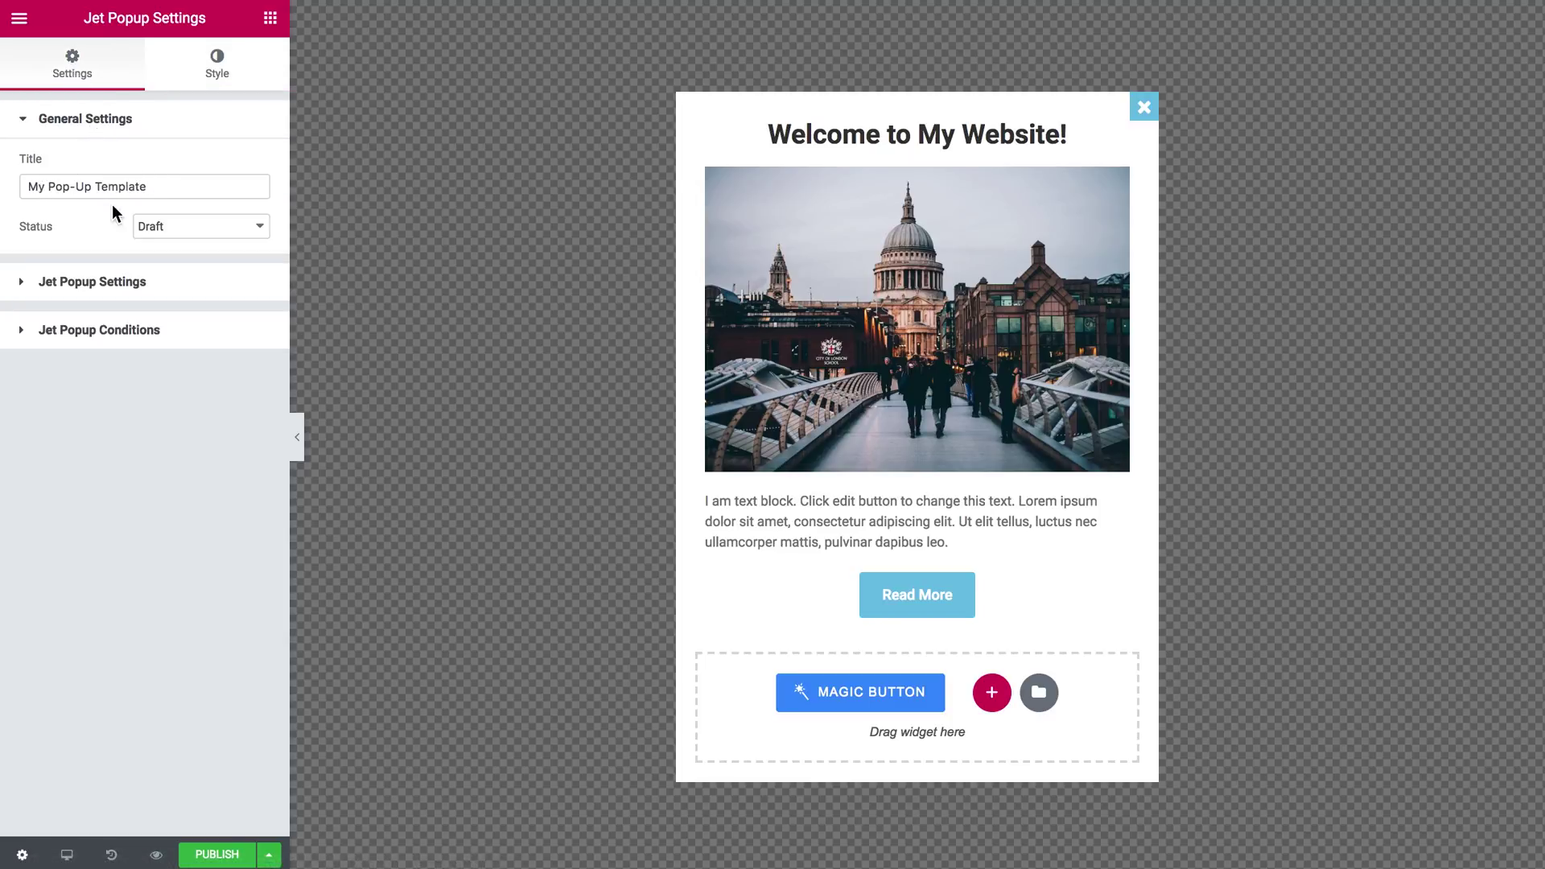
pyautogui.click(148, 281)
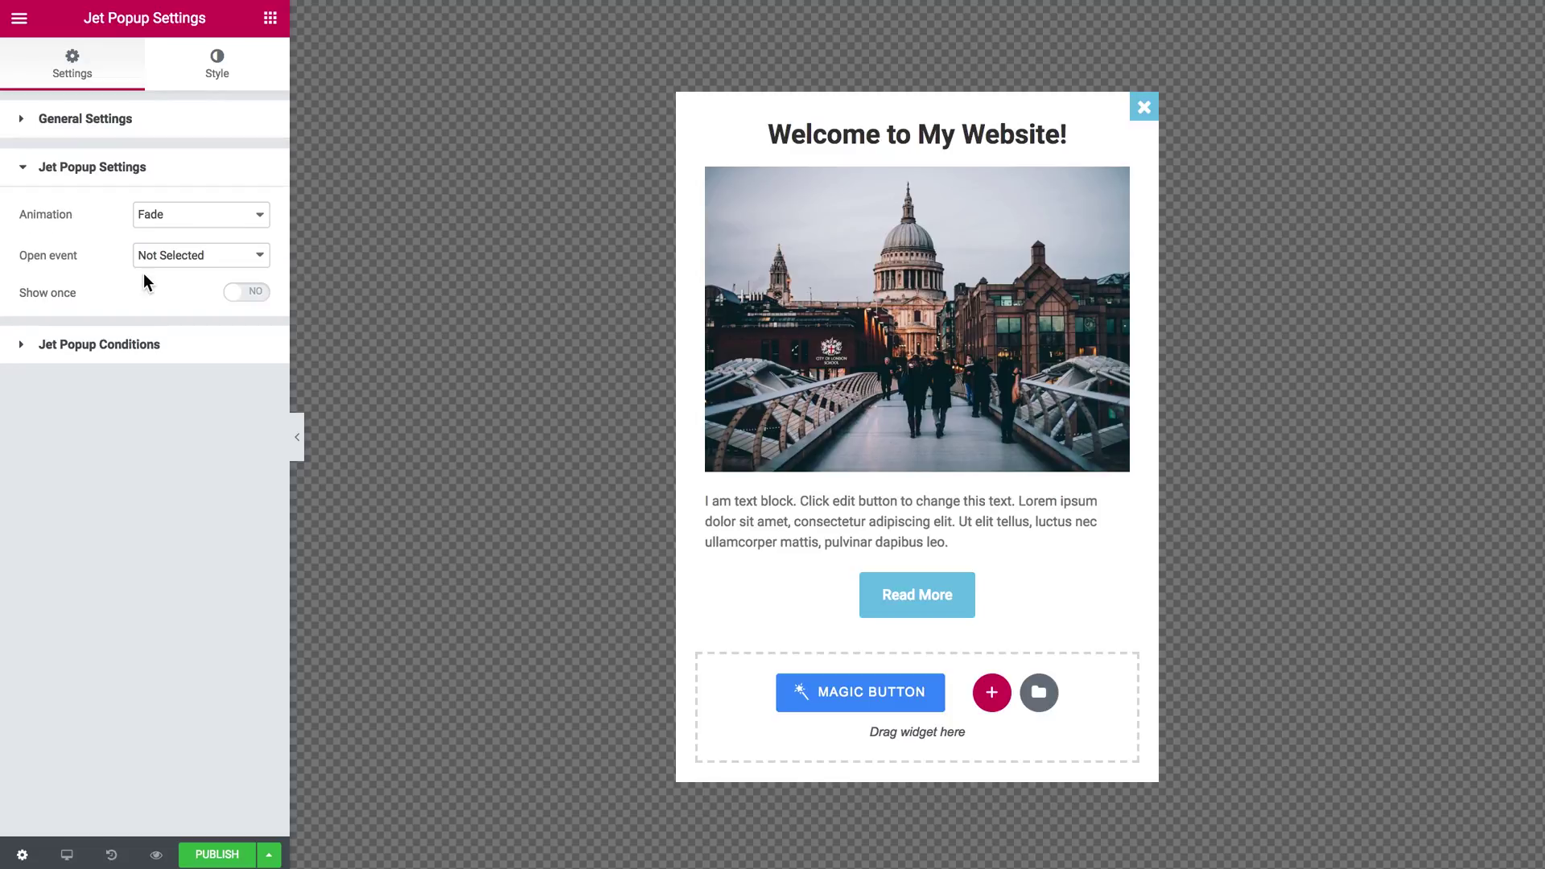
pyautogui.click(165, 215)
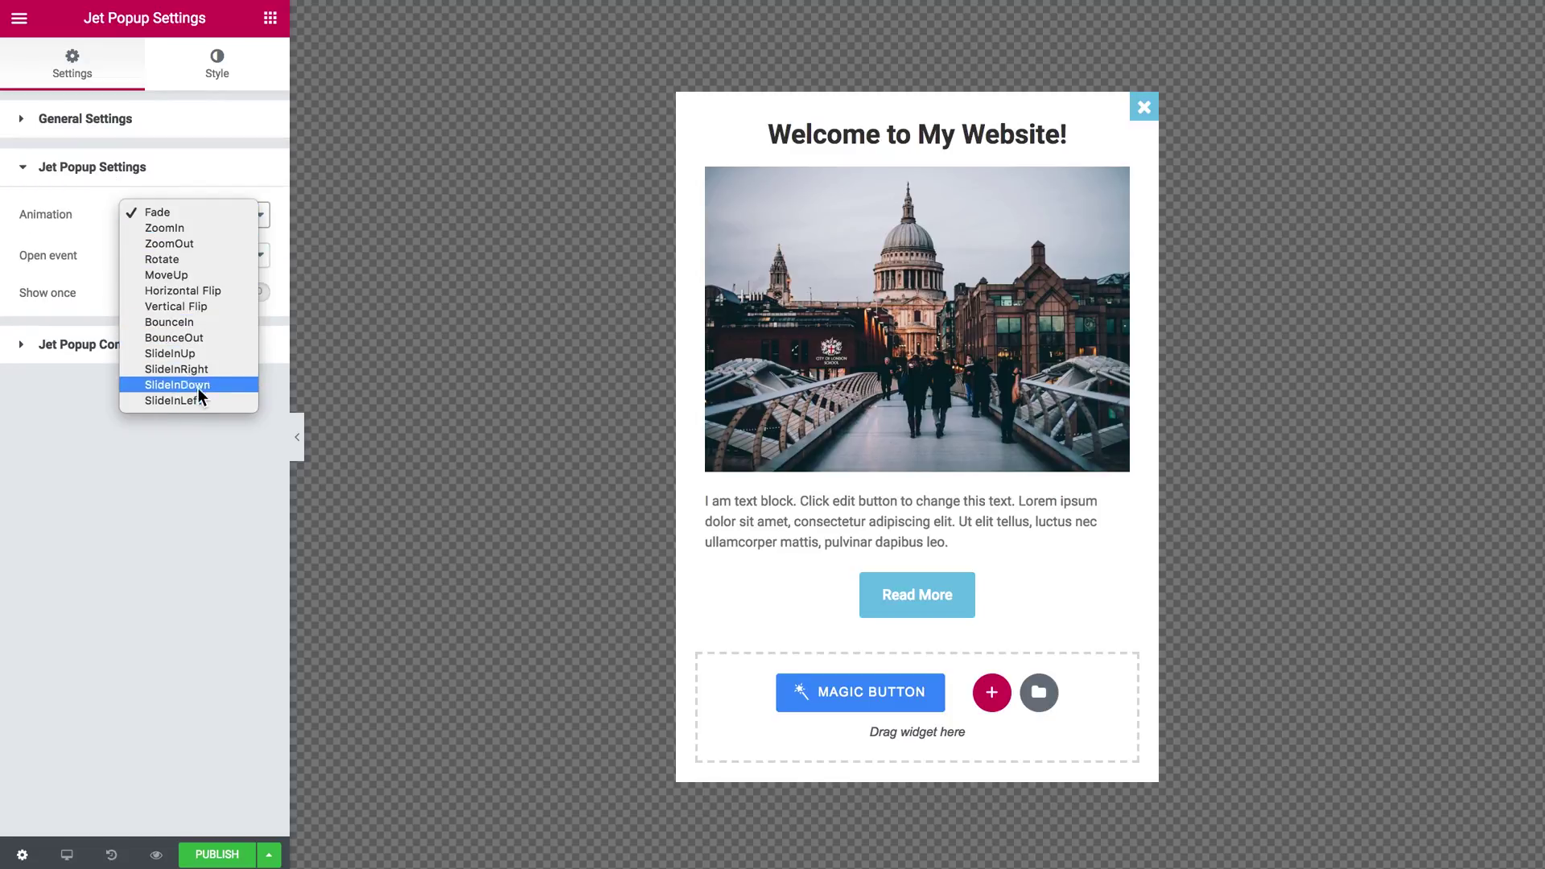
pyautogui.click(74, 253)
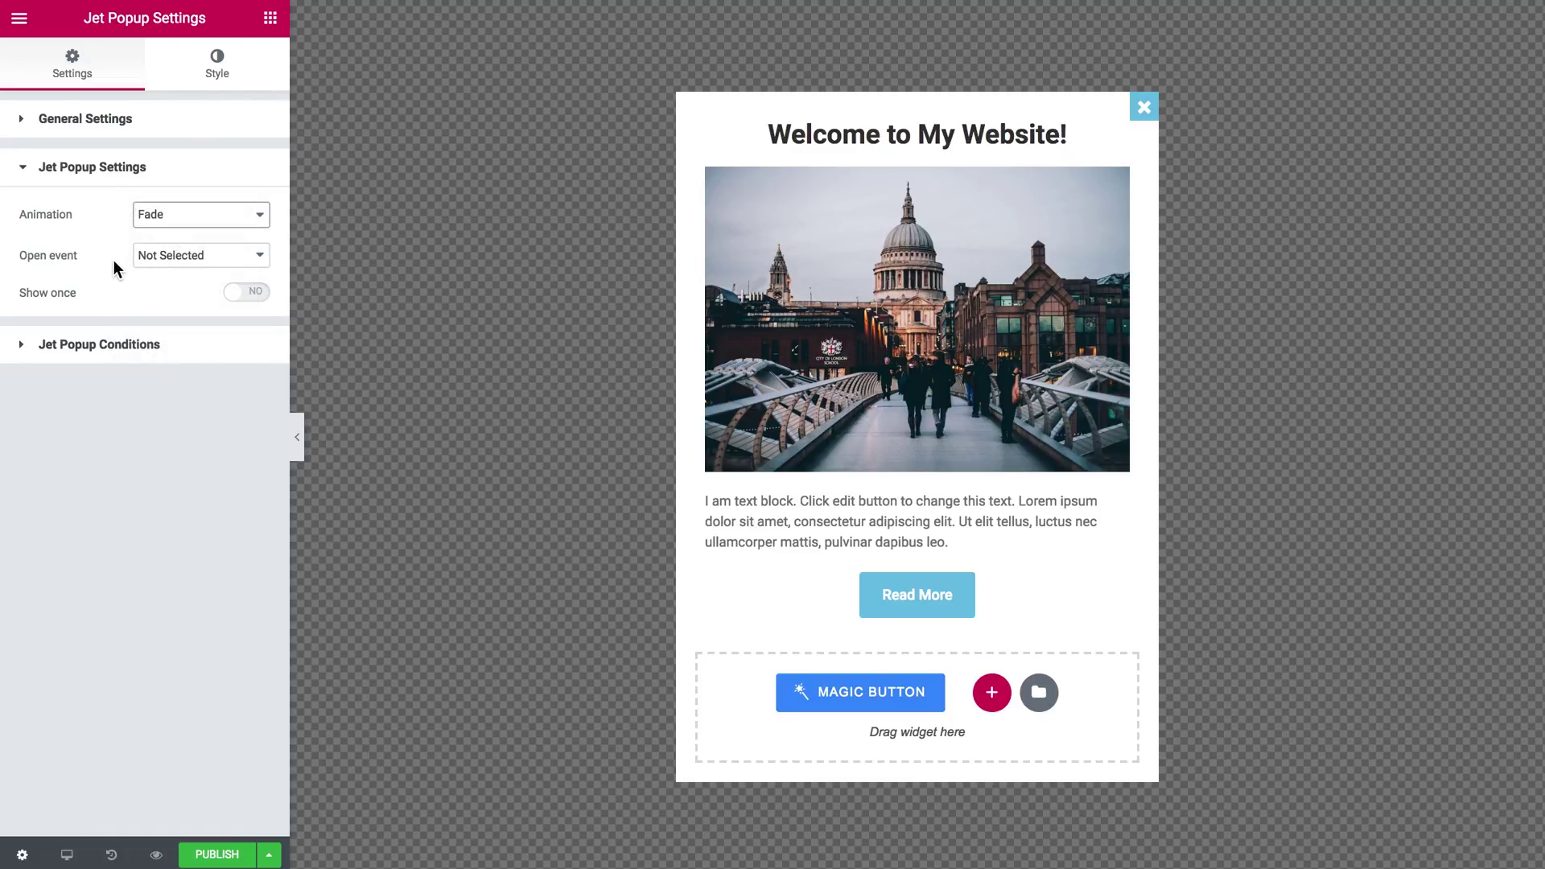
pyautogui.click(201, 256)
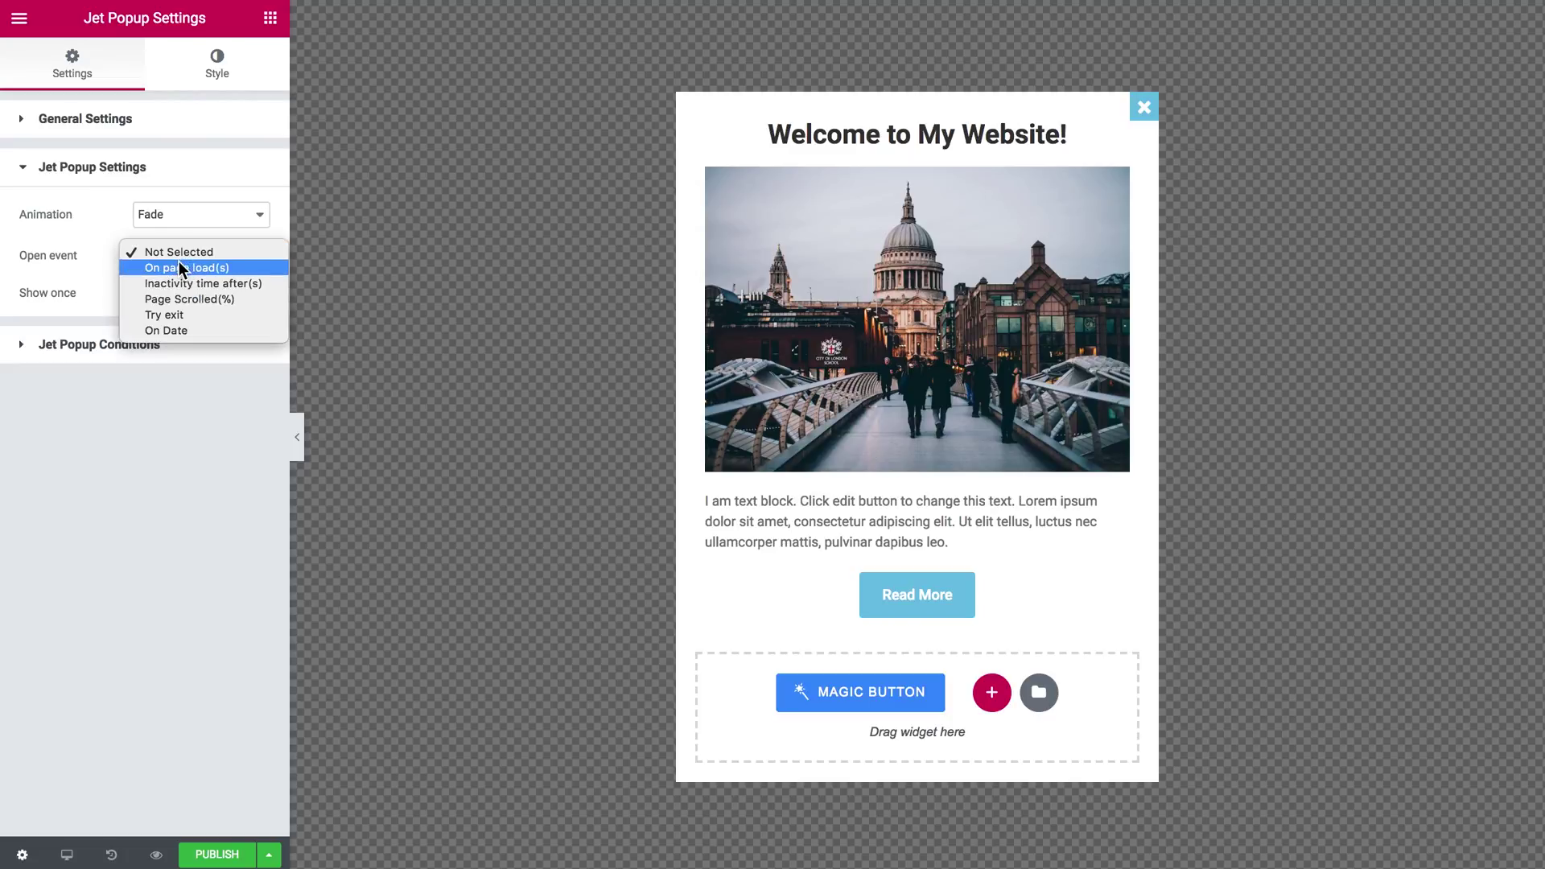
pyautogui.click(95, 274)
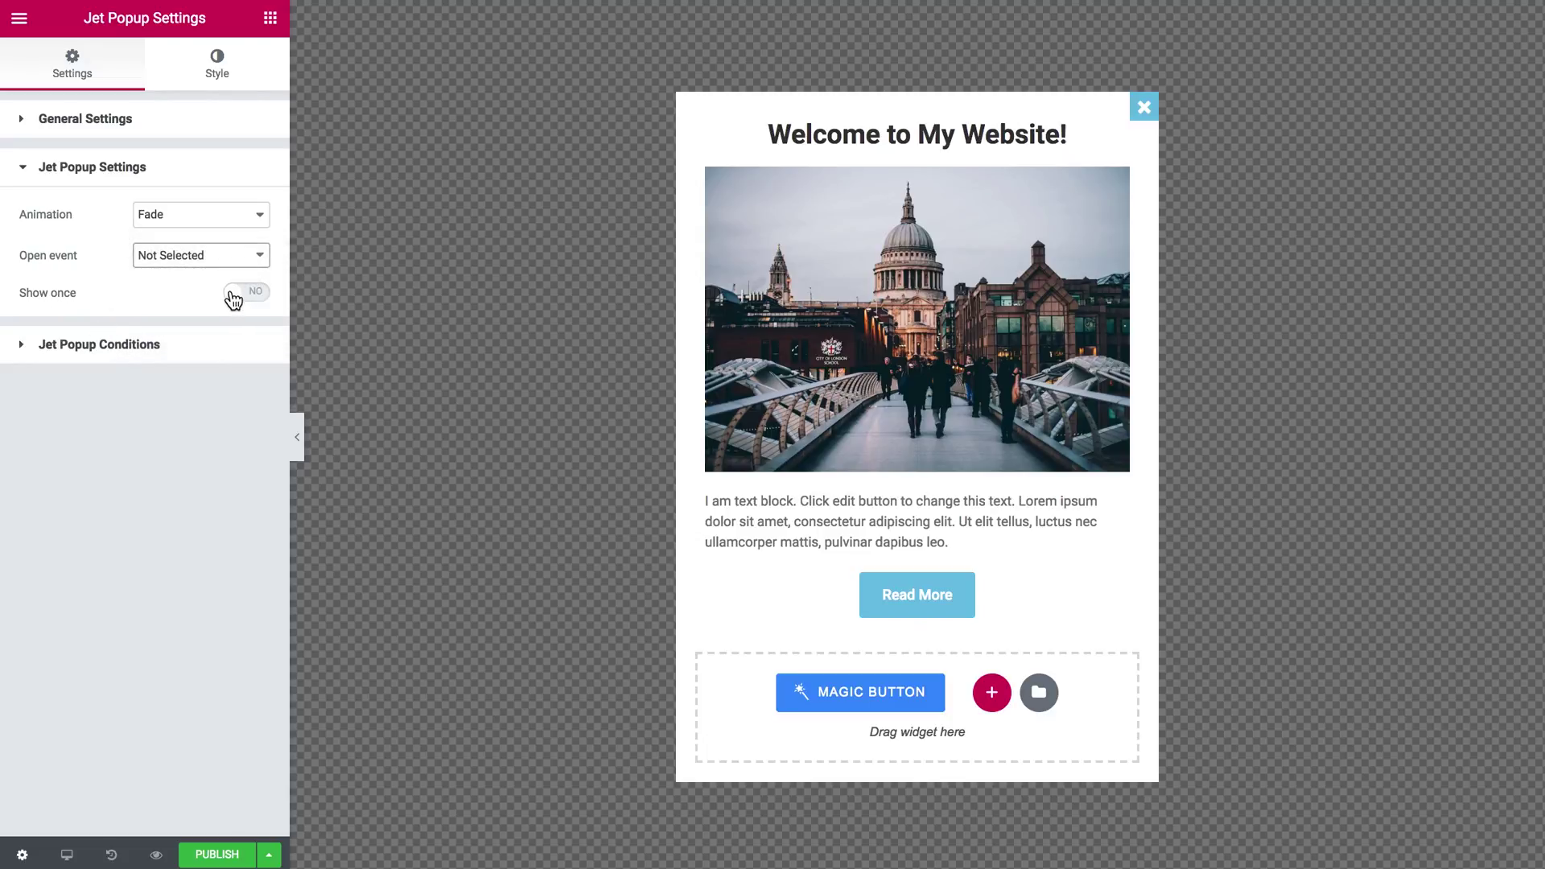
# Expand Jet Popup Conditions and leave the General condition at Not Selected.
pyautogui.click(191, 346)
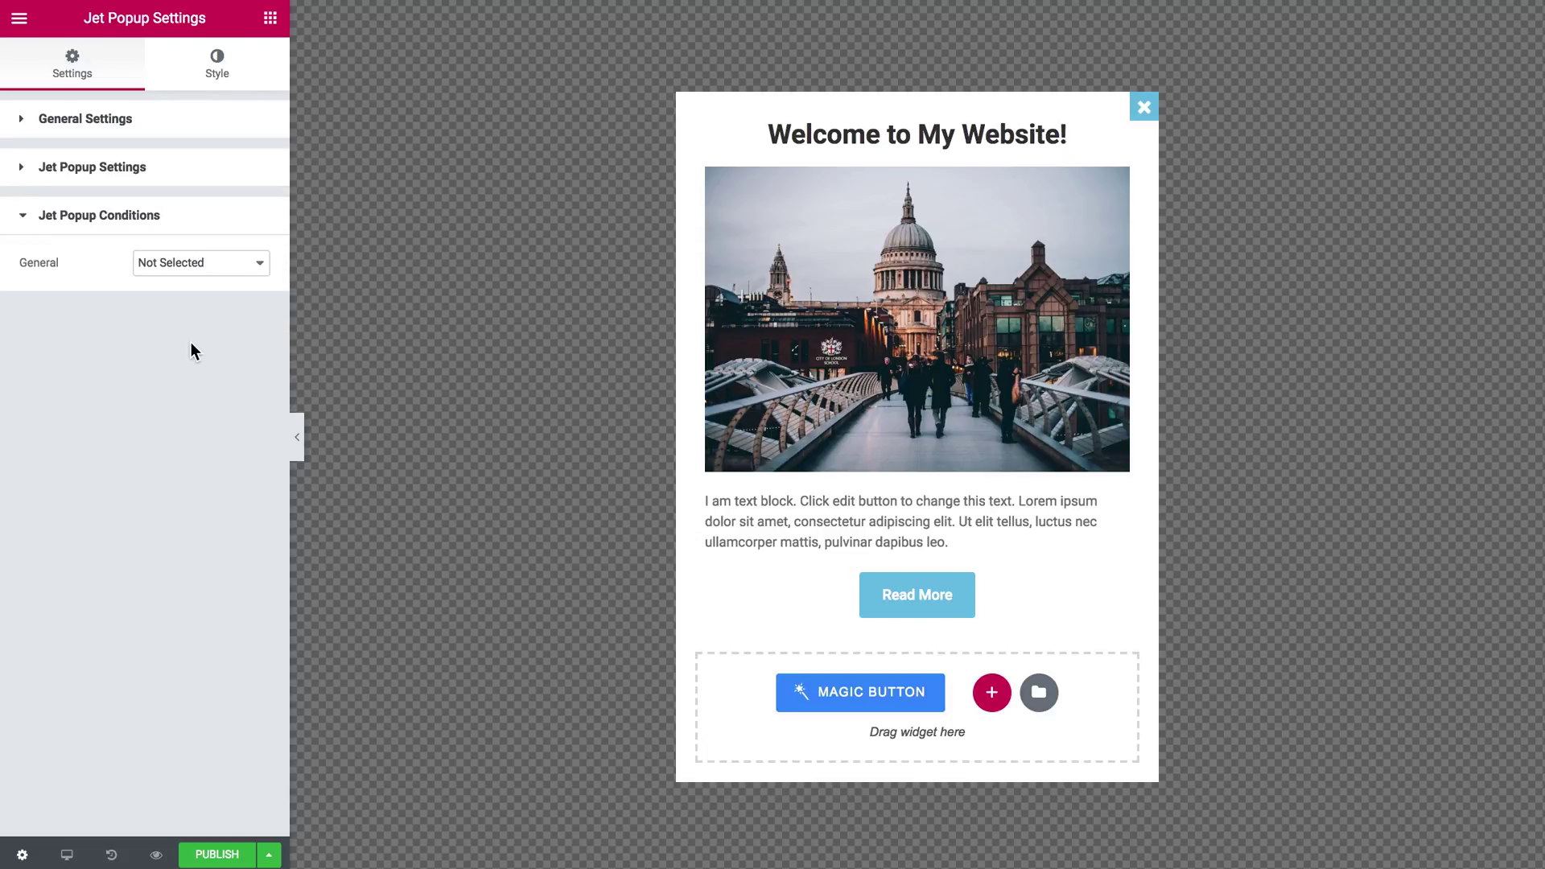
pyautogui.click(177, 263)
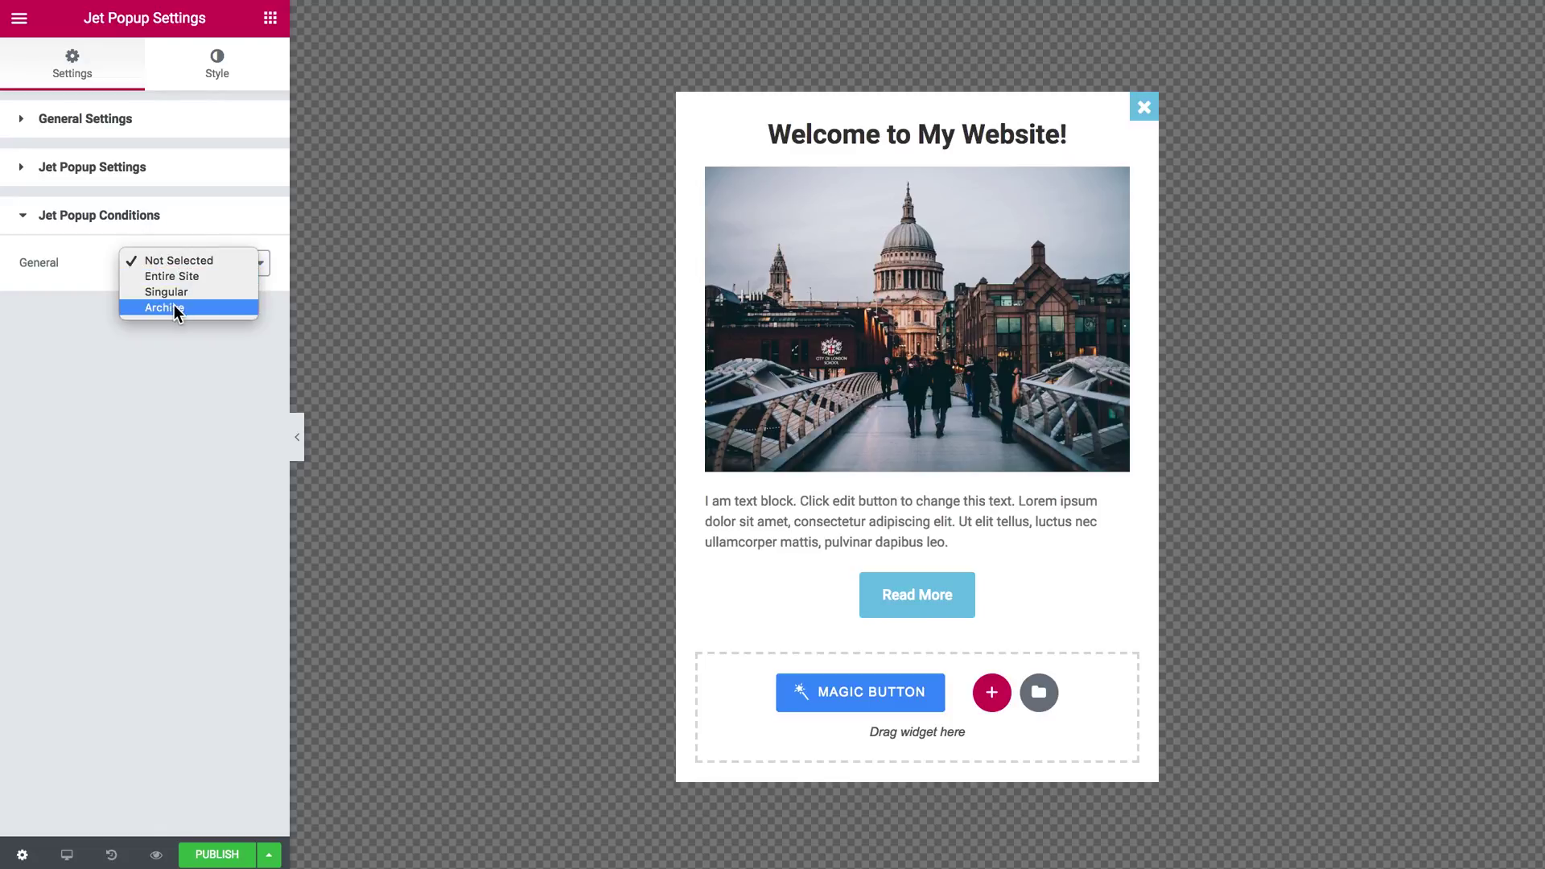
pyautogui.click(84, 273)
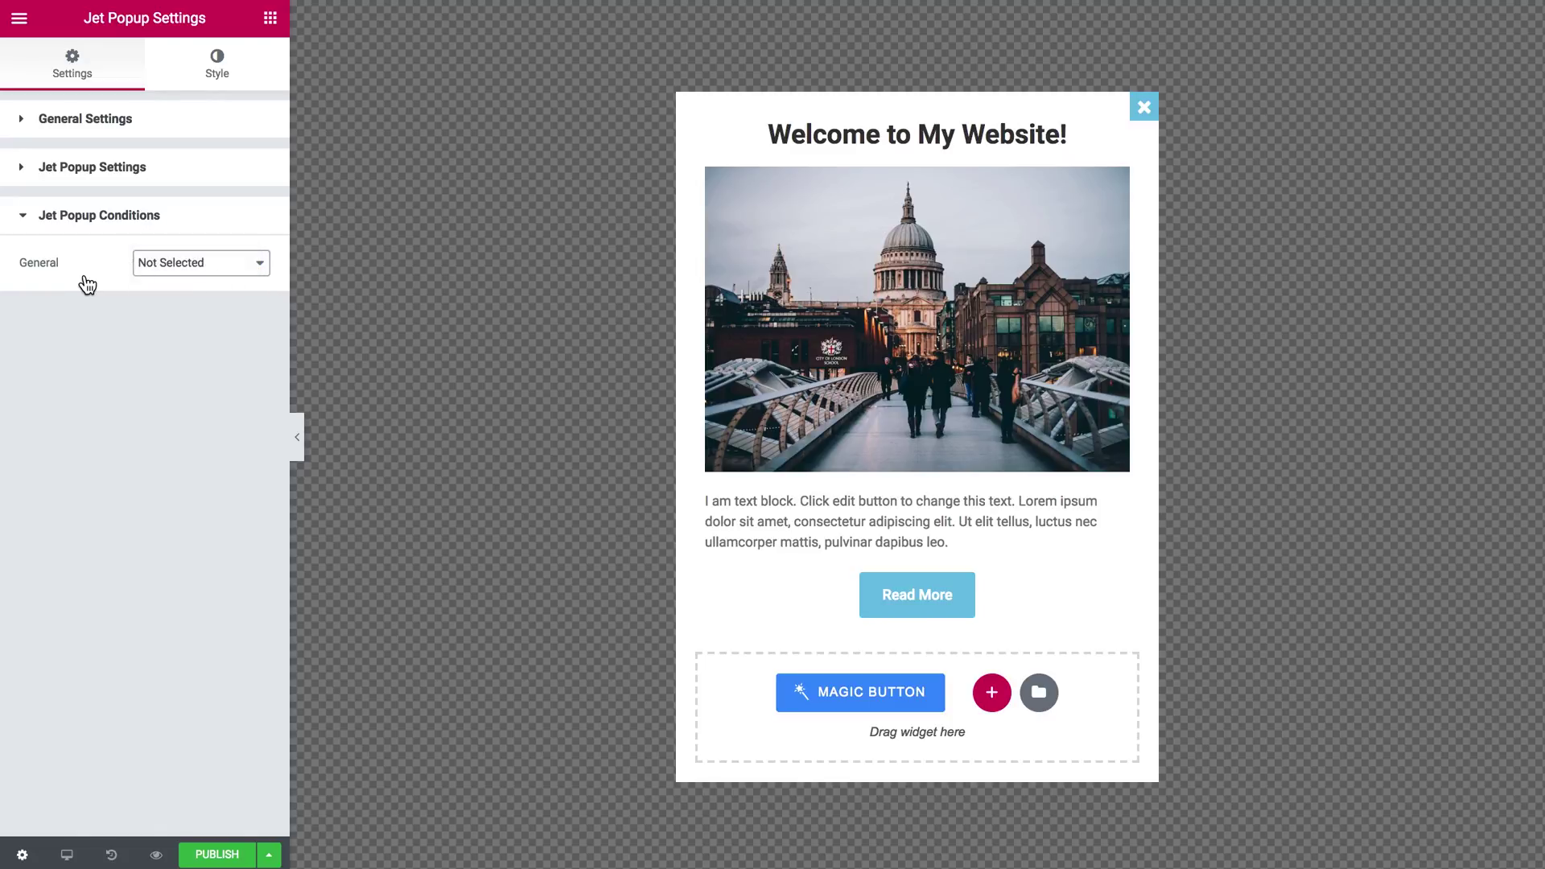